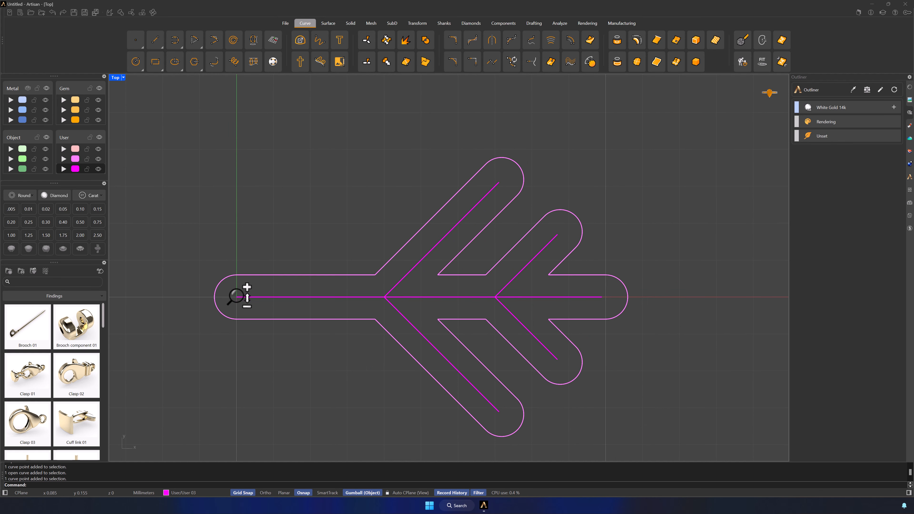
# Polar-array the branch outline and its centre lines into 6 copies over 360° in the Top-view plane, forming a snowflake.
pyautogui.moveTo(249, 293); pyautogui.dragTo(466, 258, button='right')
pyautogui.moveTo(676, 375); pyautogui.dragTo(485, 229)
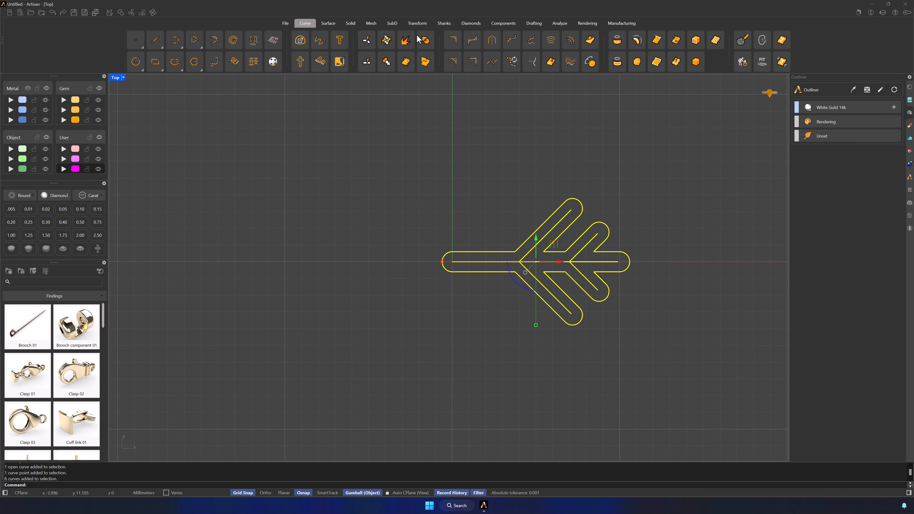
pyautogui.click(420, 25)
pyautogui.click(576, 40)
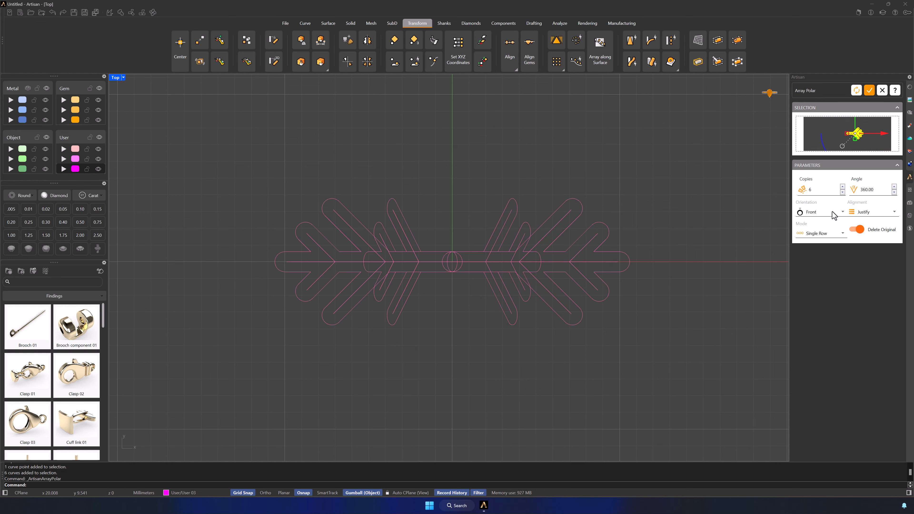
pyautogui.click(834, 215)
pyautogui.click(826, 230)
pyautogui.click(869, 91)
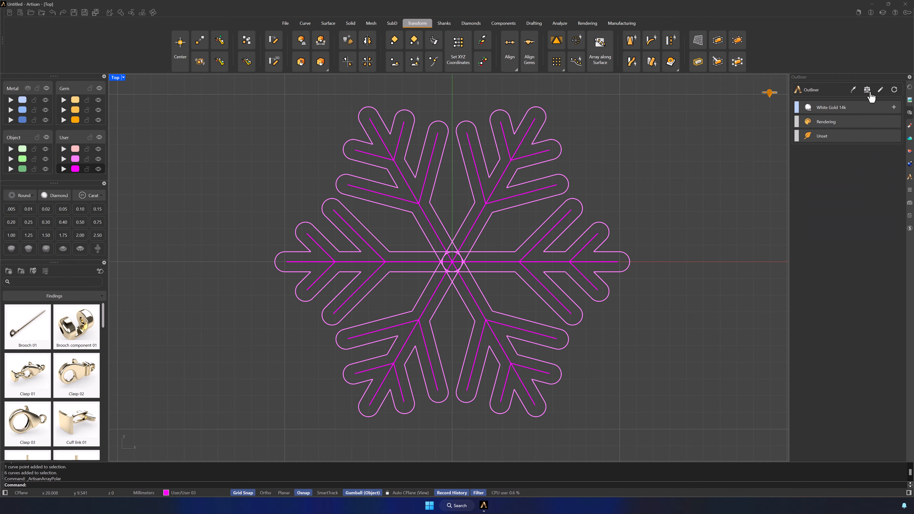
# Merge the six overlapping branch outlines into one closed snowflake outline with a Curve Boolean that keeps all regions.
pyautogui.click(76, 161)
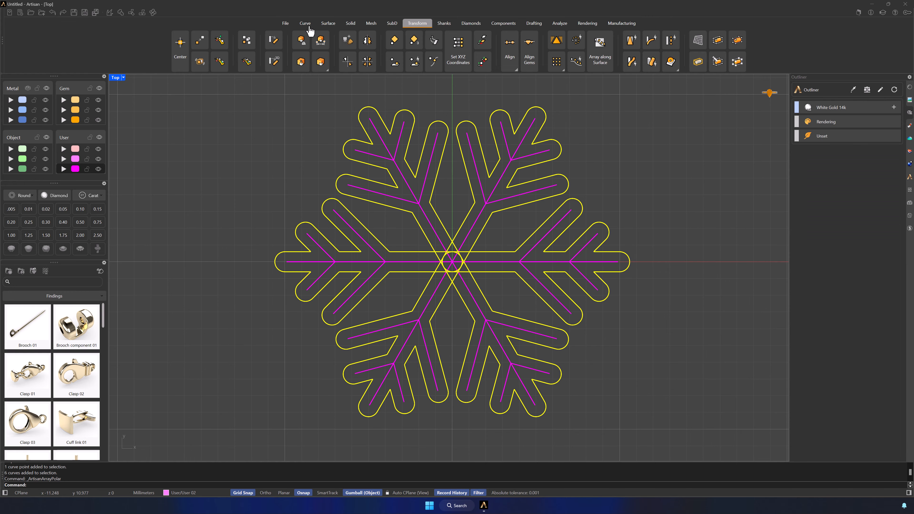
pyautogui.click(307, 24)
pyautogui.click(424, 40)
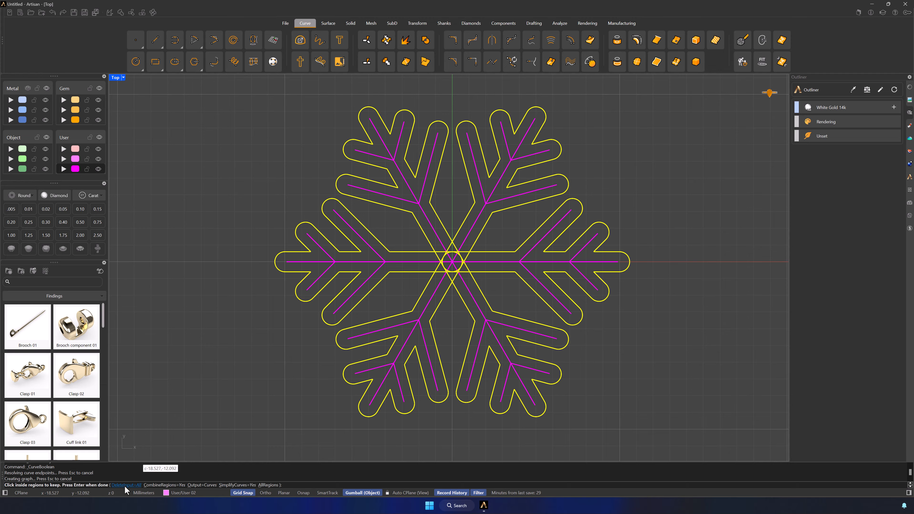
pyautogui.click(266, 485)
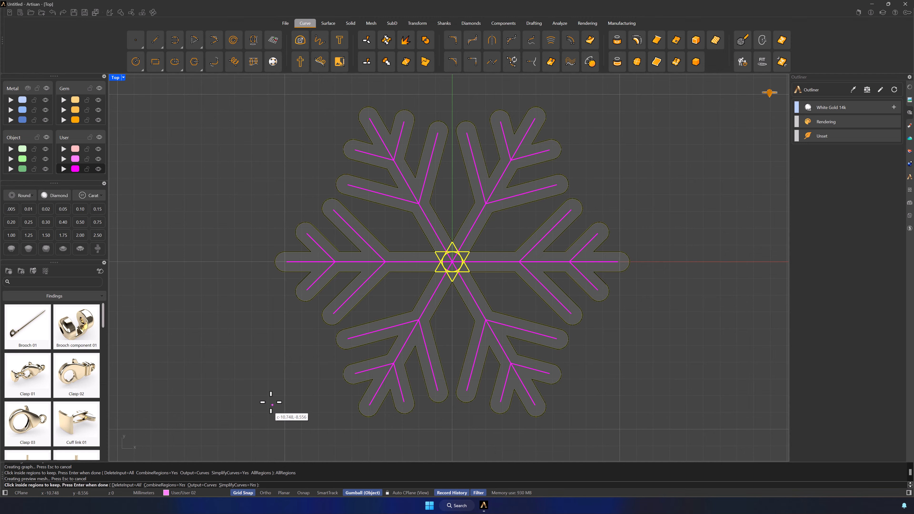
pyautogui.press('Return')
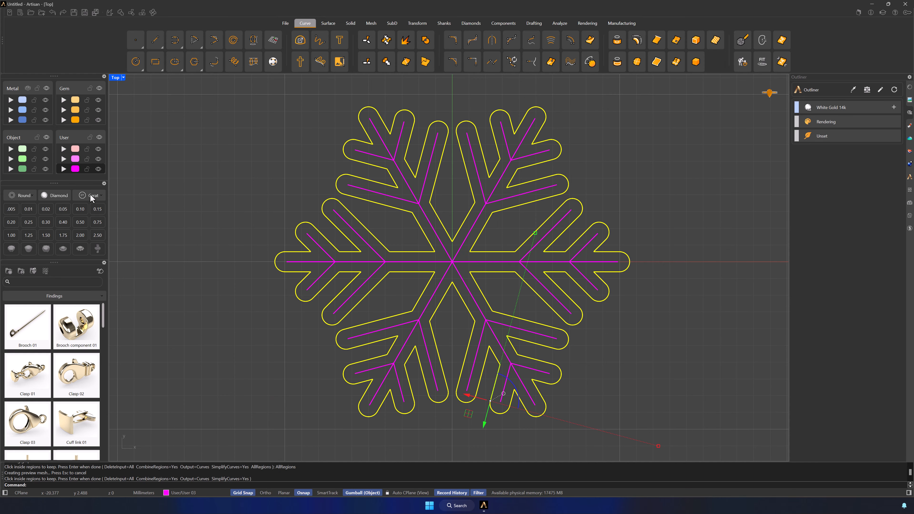
pyautogui.press('Escape')
# Select the merged snowflake outline in a maximized Perspective view and set the gumball alignment to CPlane.
pyautogui.doubleClick(115, 77)
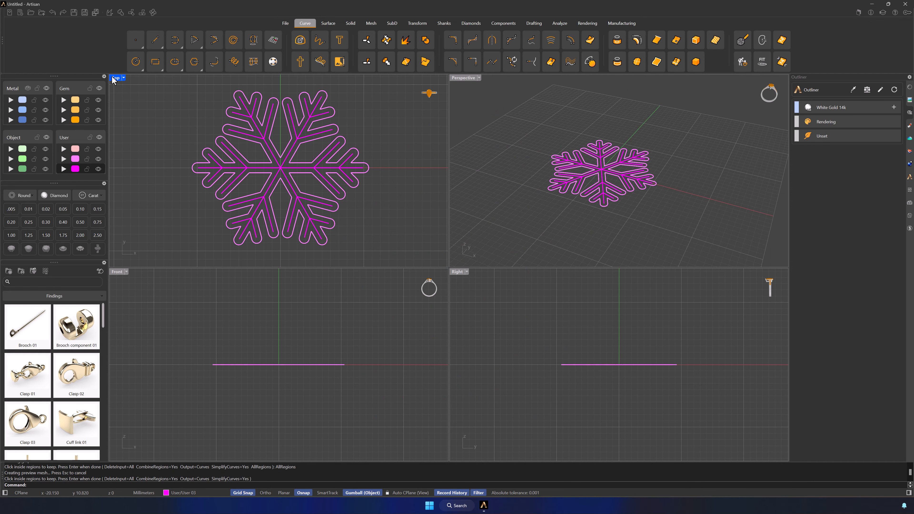
pyautogui.doubleClick(463, 78)
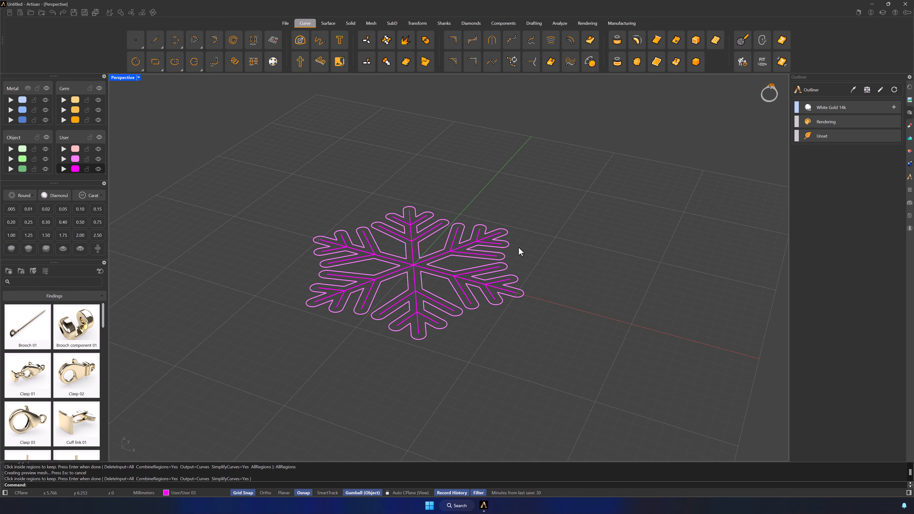
pyautogui.scroll(5, 520, 252)
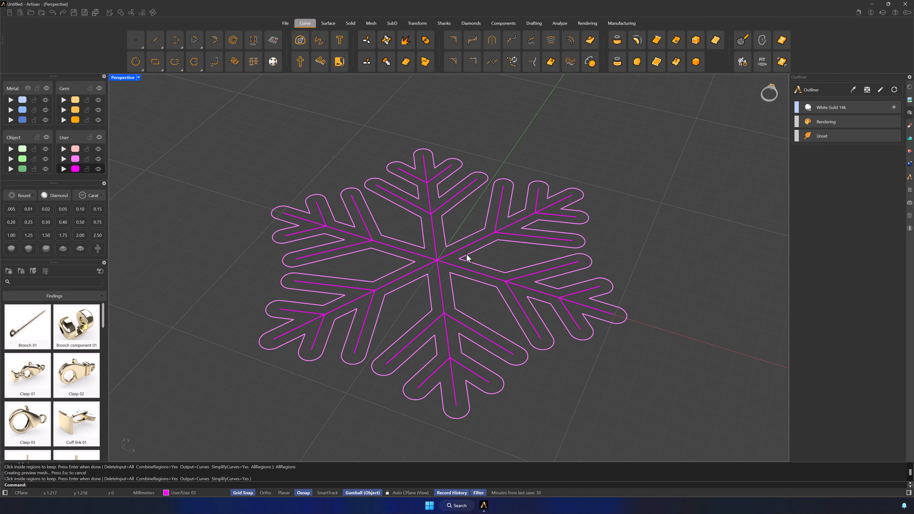
pyautogui.keyDown('shift'); pyautogui.moveTo(466, 253); pyautogui.dragTo(488, 239, button='right'); pyautogui.keyUp('shift')
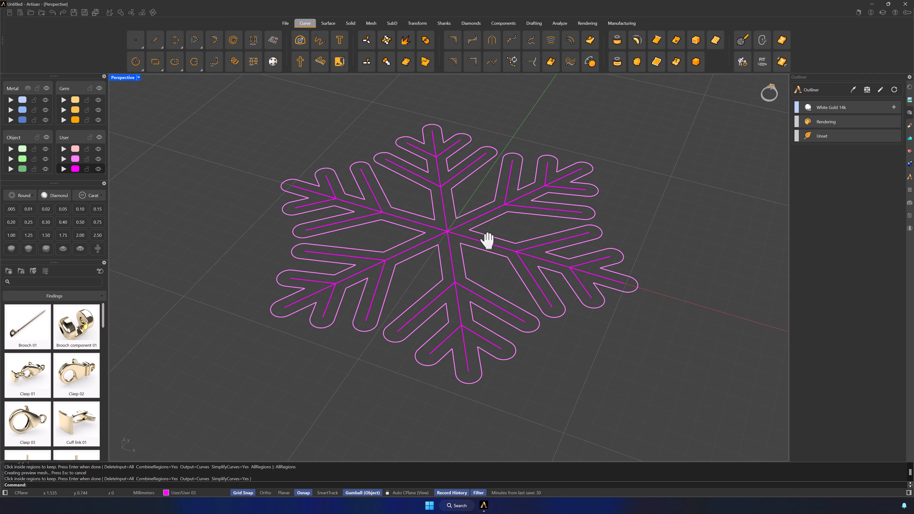
pyautogui.click(472, 211)
pyautogui.press('Return')
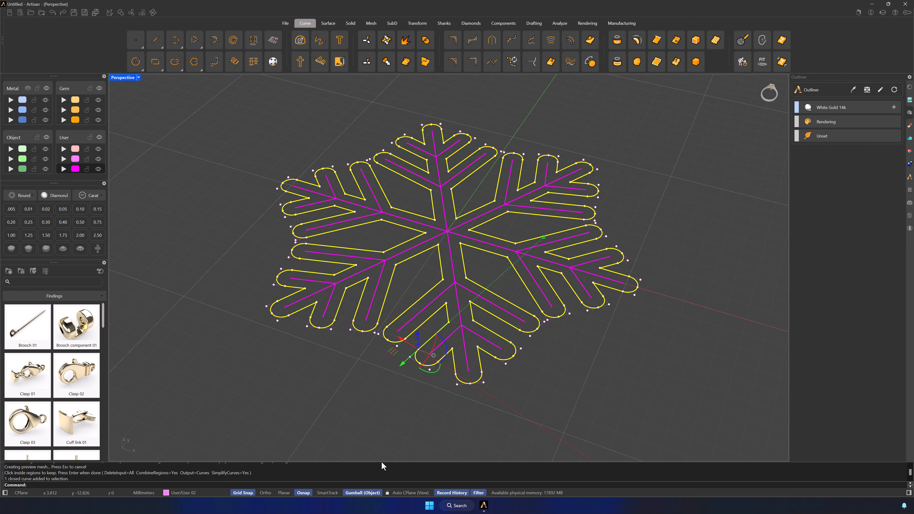
pyautogui.rightClick(366, 495)
pyautogui.click(389, 412)
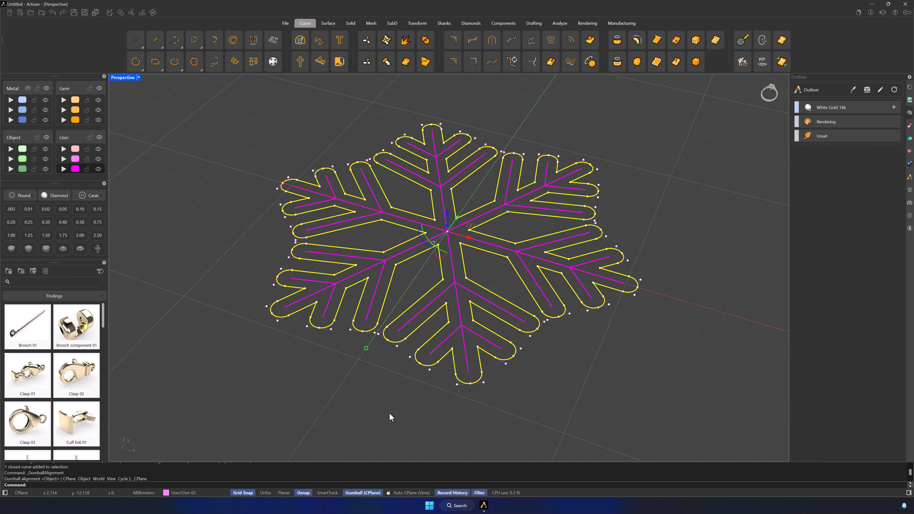
# Extrude the snowflake outline 1.4 mm downward with the gumball and assign the resulting solid to the Metal 01 layer.
pyautogui.click(447, 226)
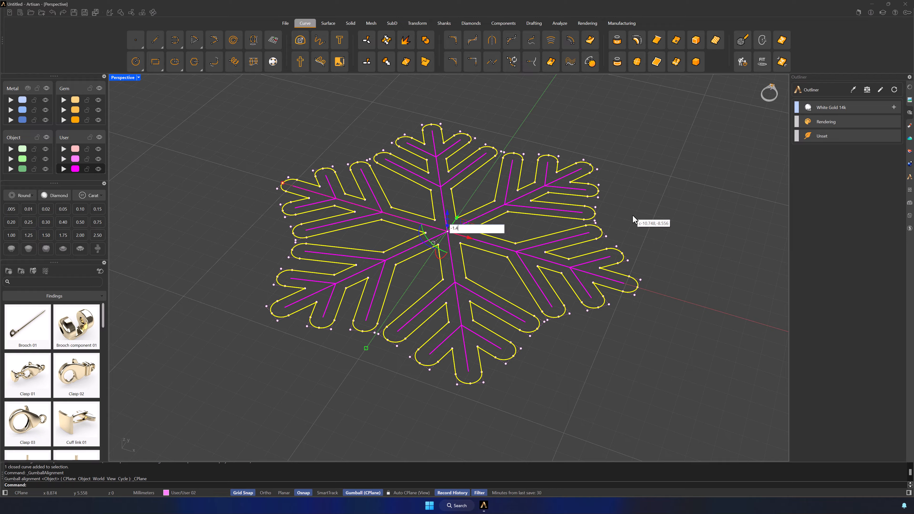
pyautogui.press('Return')
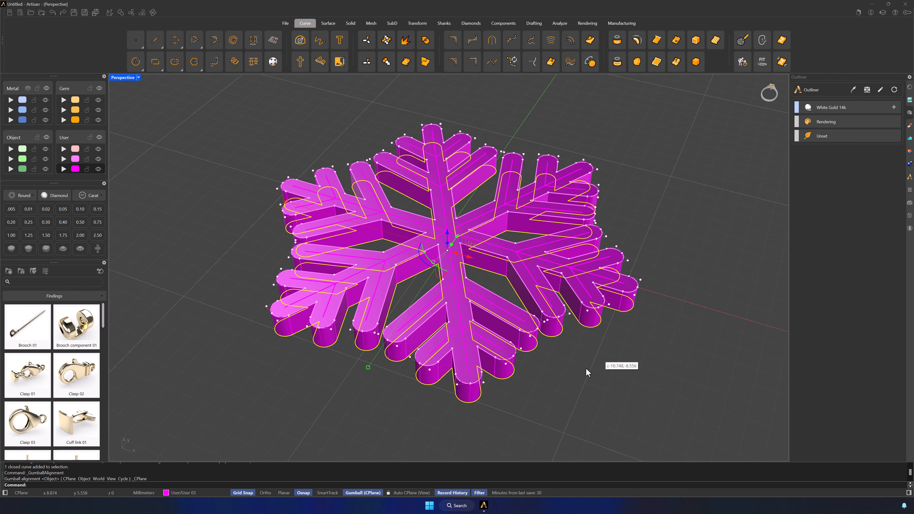
pyautogui.click(245, 262)
pyautogui.click(289, 231)
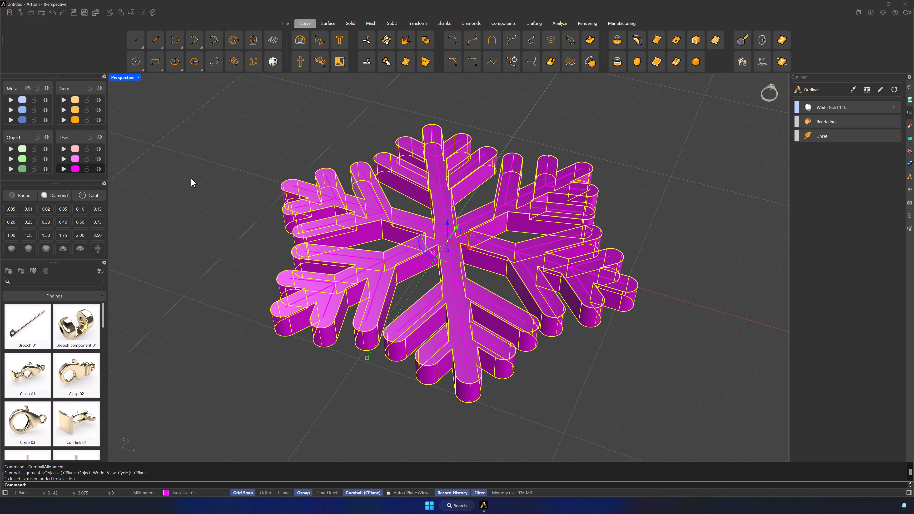
pyautogui.click(10, 104)
pyautogui.press('Escape')
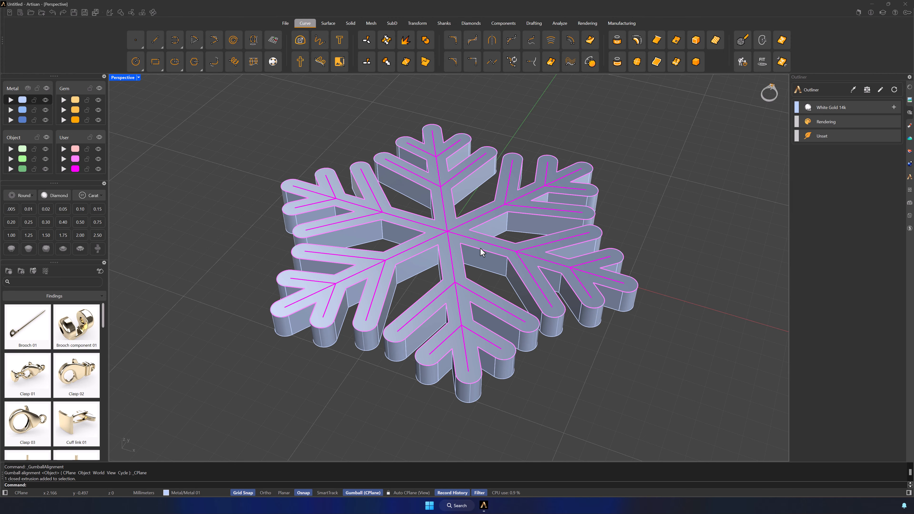
# Use Gems on Network to place 1.00 mm gems with 0.10 minimum distance along all User 03 centre lines on the snowflake solid.
pyautogui.moveTo(482, 252); pyautogui.dragTo(531, 258, button='right')
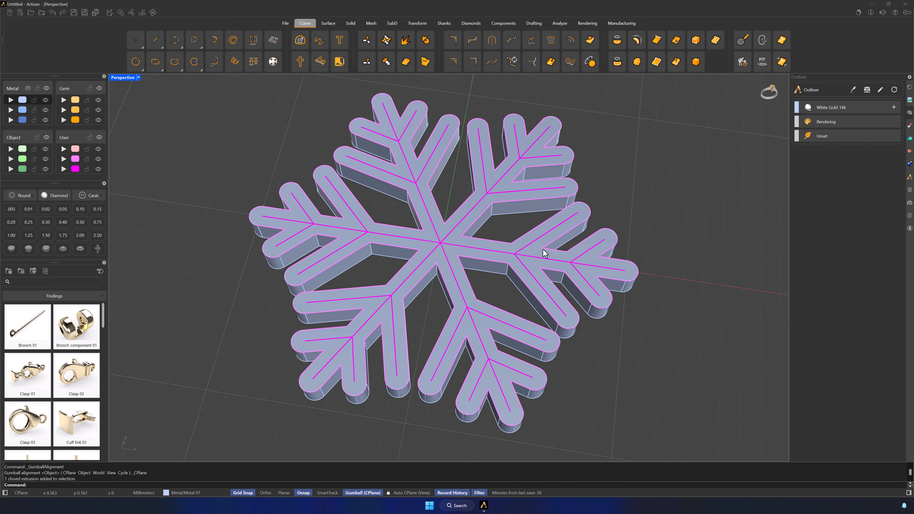
pyautogui.click(497, 182)
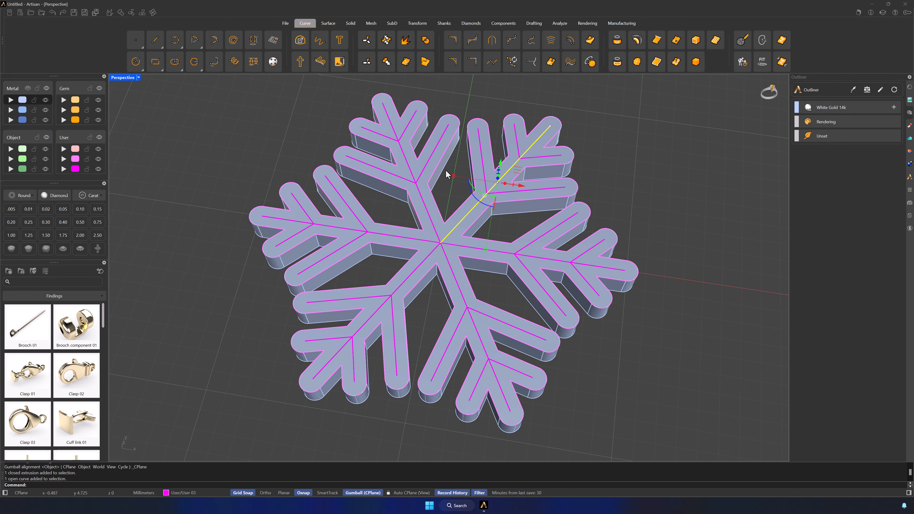
pyautogui.click(447, 200)
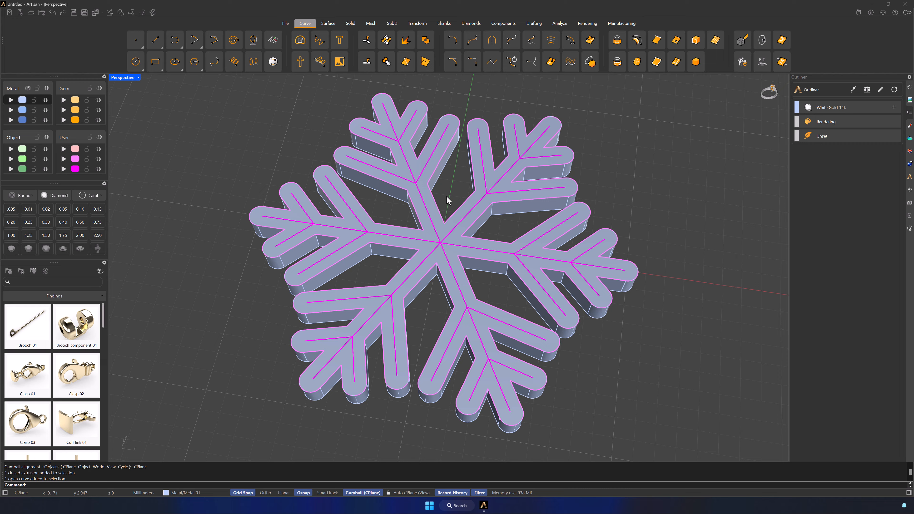
pyautogui.click(76, 169)
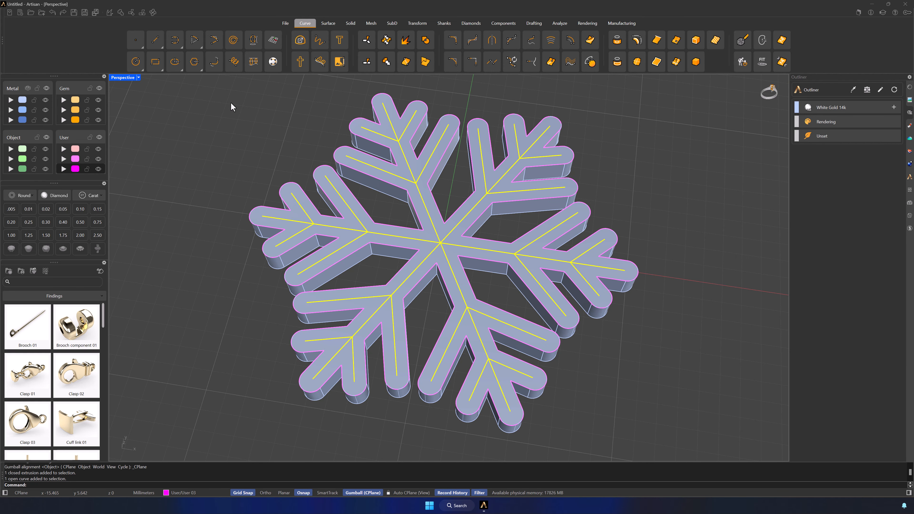
pyautogui.click(469, 24)
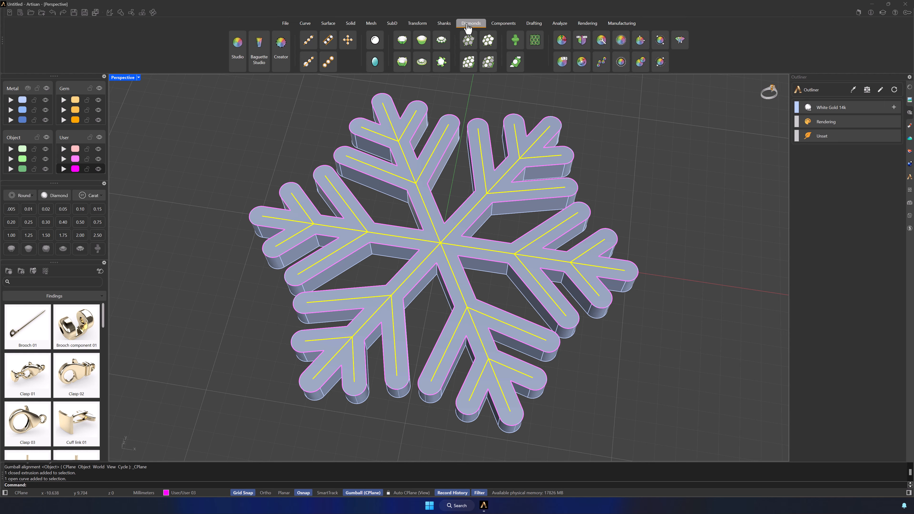
pyautogui.click(348, 40)
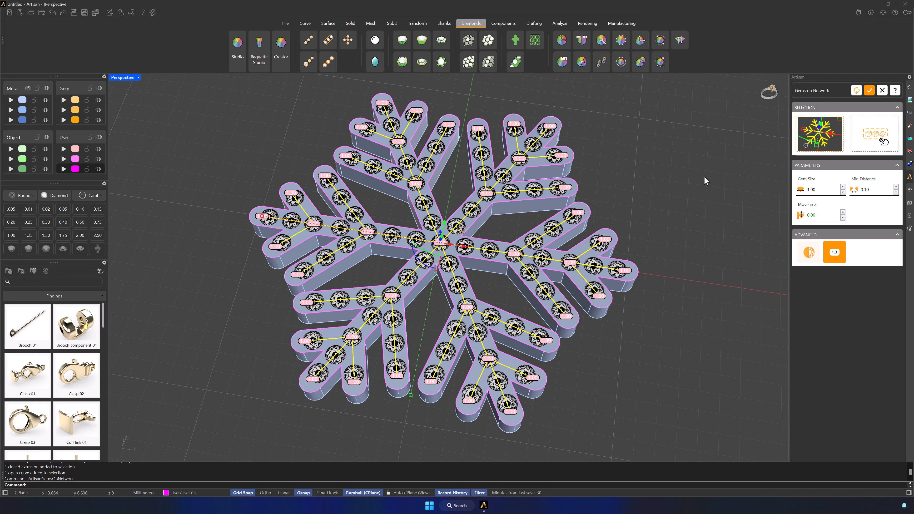
pyautogui.click(542, 166)
pyautogui.click(862, 147)
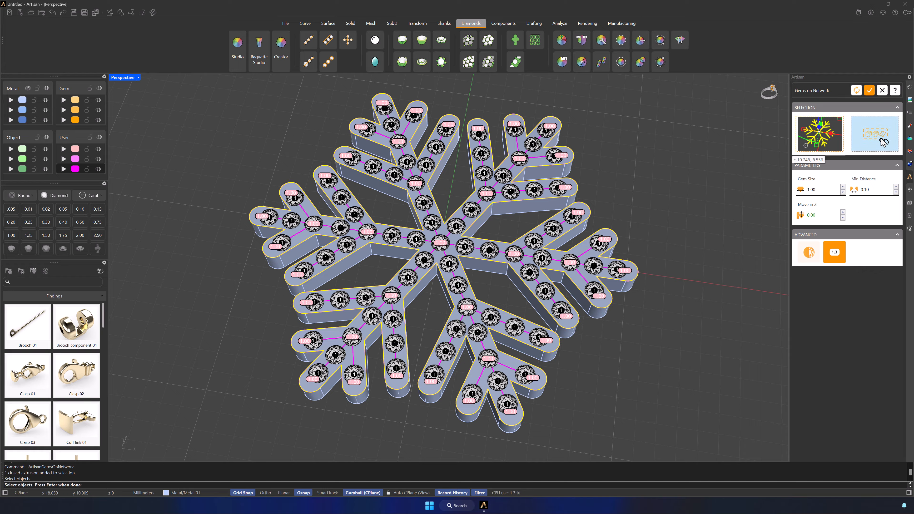
pyautogui.click(869, 90)
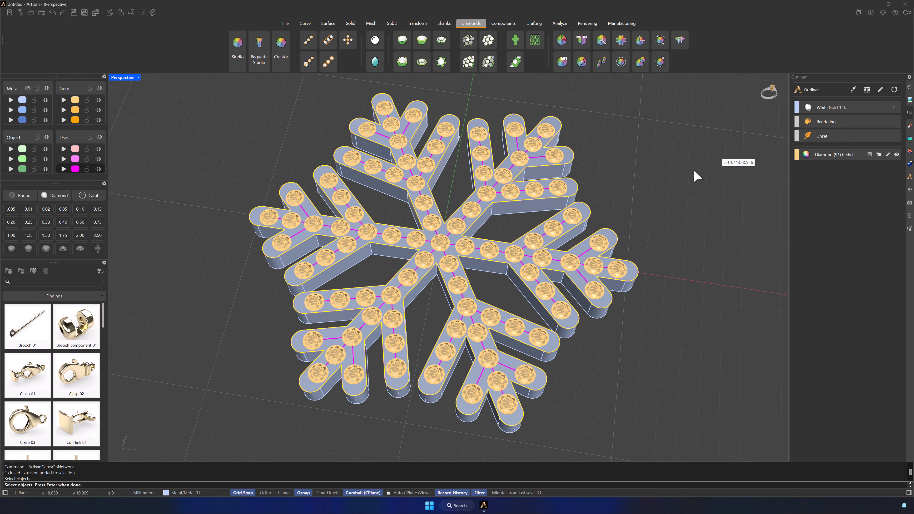
pyautogui.scroll(8, 444, 241)
pyautogui.press('Return')
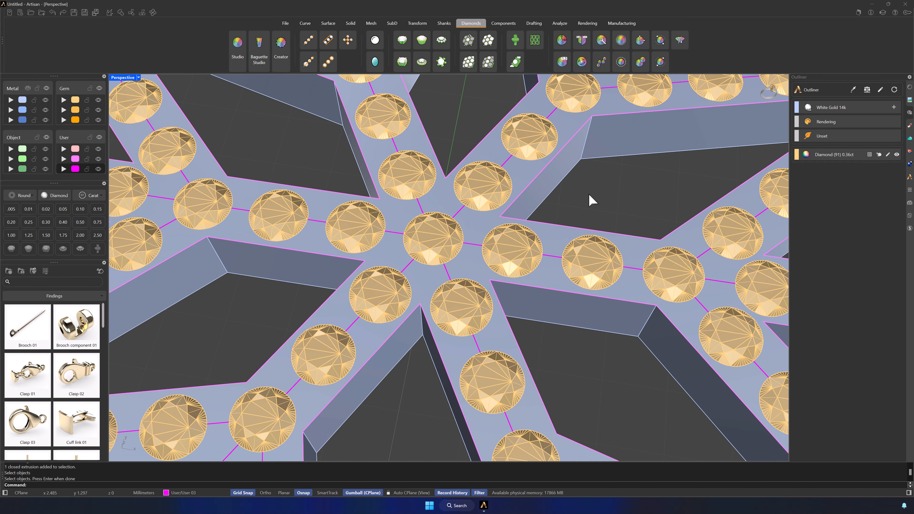
# Set up Simple prongs on the snowflake solid with diameter 0.60, over girdle 0.30, under girdle 0.20, manufacturing extension 0.50 and Y symmetry.
pyautogui.scroll(-8, 589, 198)
pyautogui.keyDown('shift'); pyautogui.moveTo(582, 238); pyautogui.dragTo(565, 250, button='right'); pyautogui.keyUp('shift')
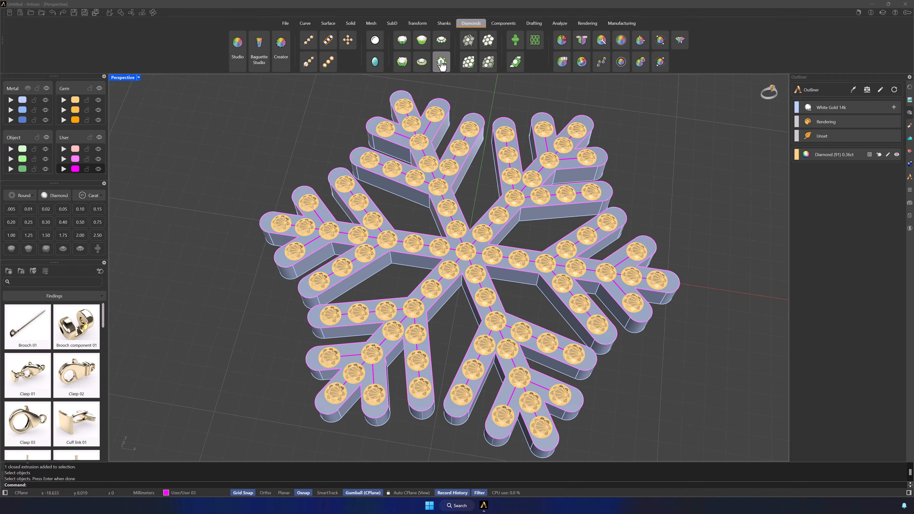
pyautogui.click(440, 63)
pyautogui.click(611, 165)
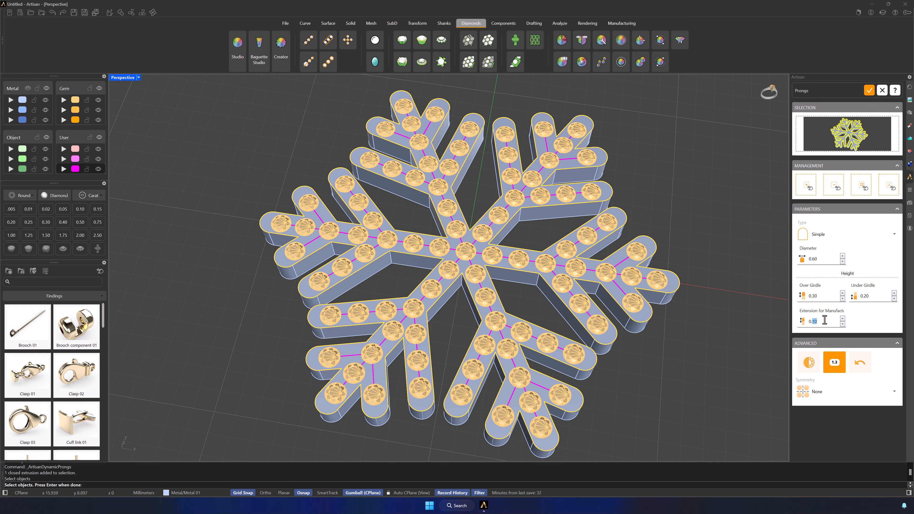
pyautogui.click(821, 393)
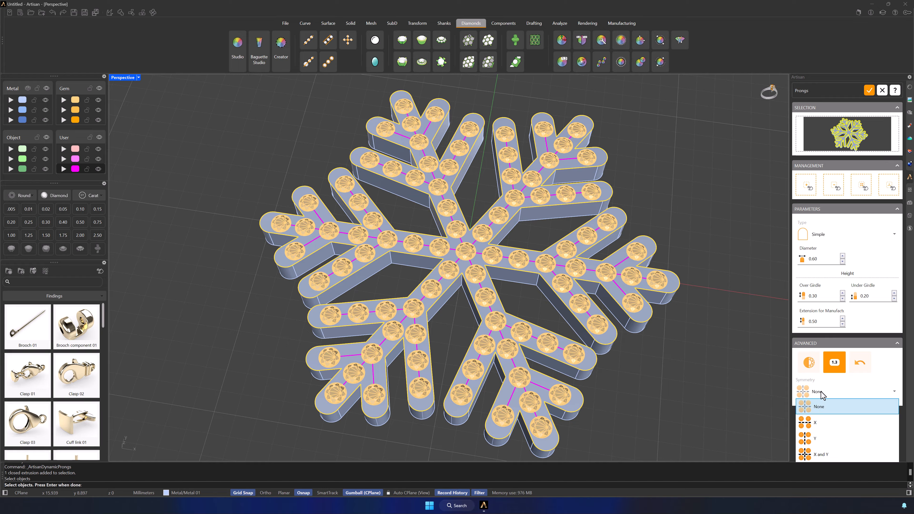
pyautogui.click(820, 439)
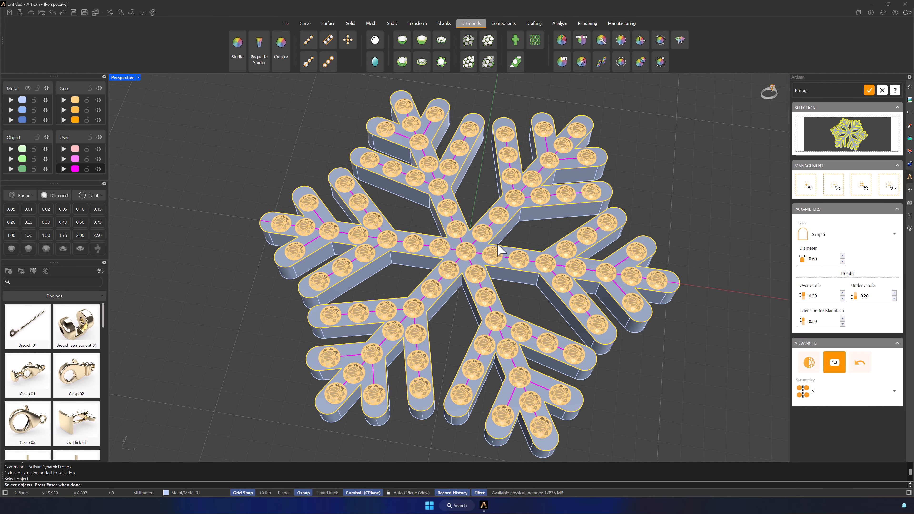
# Place the first mirrored pair of 0.60 prongs between the snowflake's centre gem and the next gem on the X-axis arm.
pyautogui.scroll(10, 485, 256)
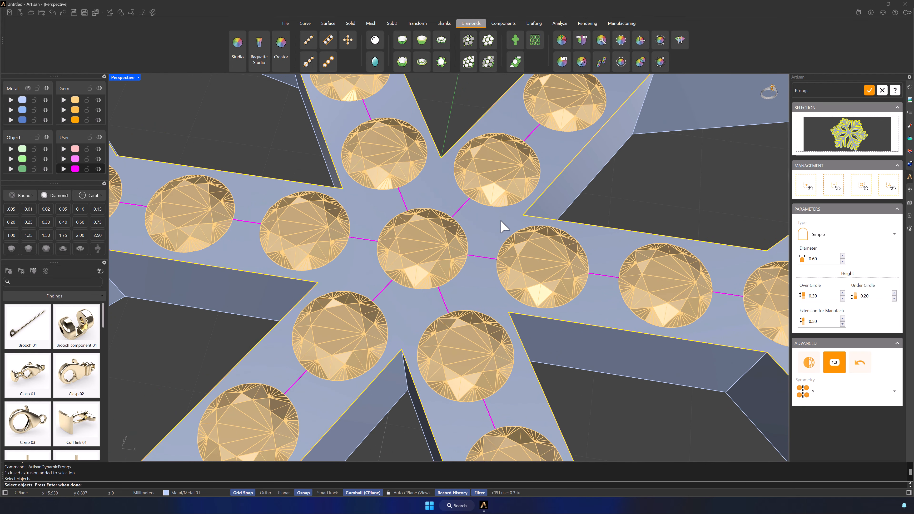
pyautogui.keyDown('shift'); pyautogui.moveTo(650, 246); pyautogui.dragTo(592, 241, button='right'); pyautogui.keyUp('shift')
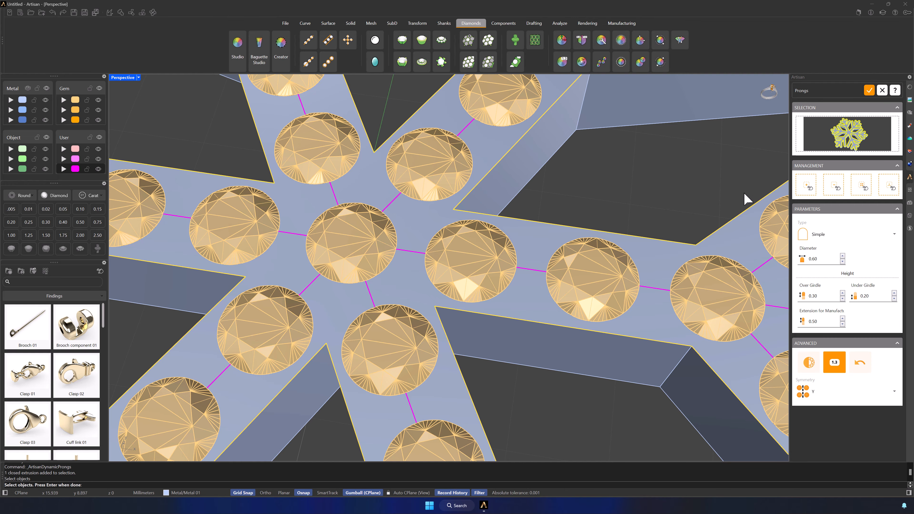
pyautogui.click(808, 184)
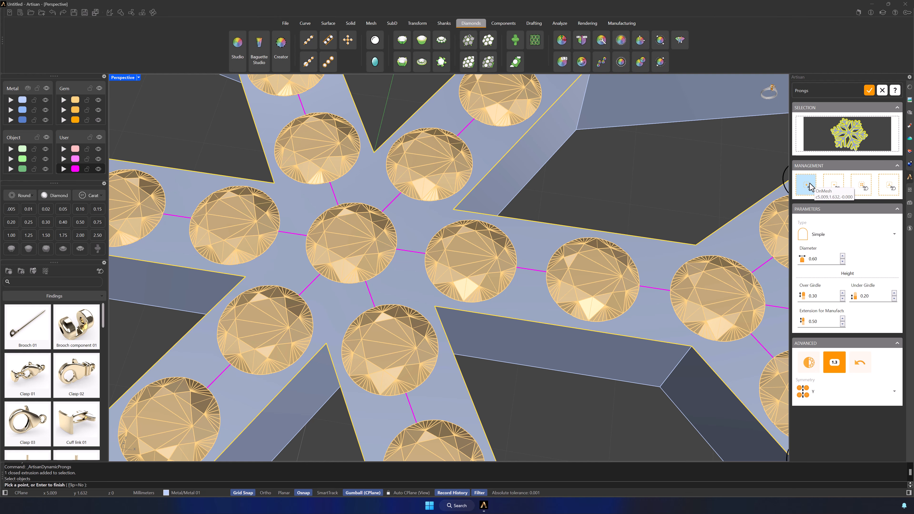
pyautogui.click(404, 282)
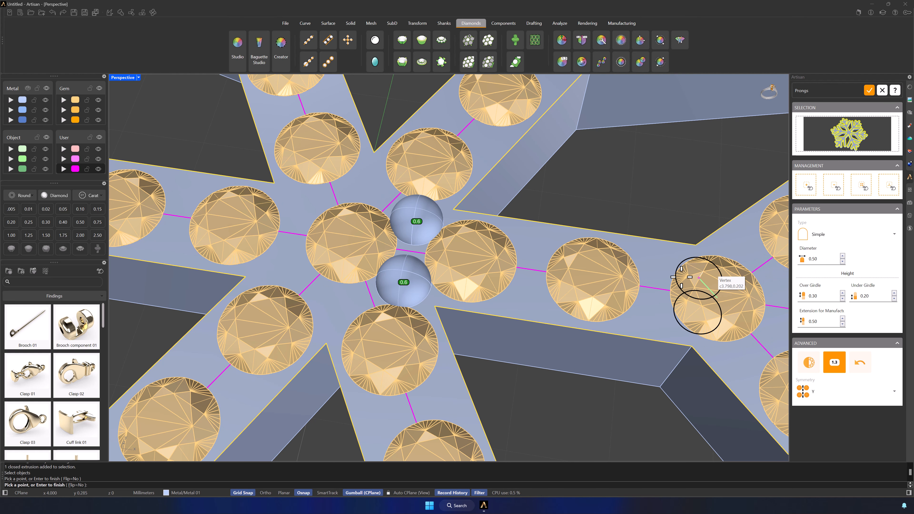
# Place mirrored 0.50 prongs between the gems along the X-axis arm and along the inward-facing edge of its first side branches.
pyautogui.click(527, 293)
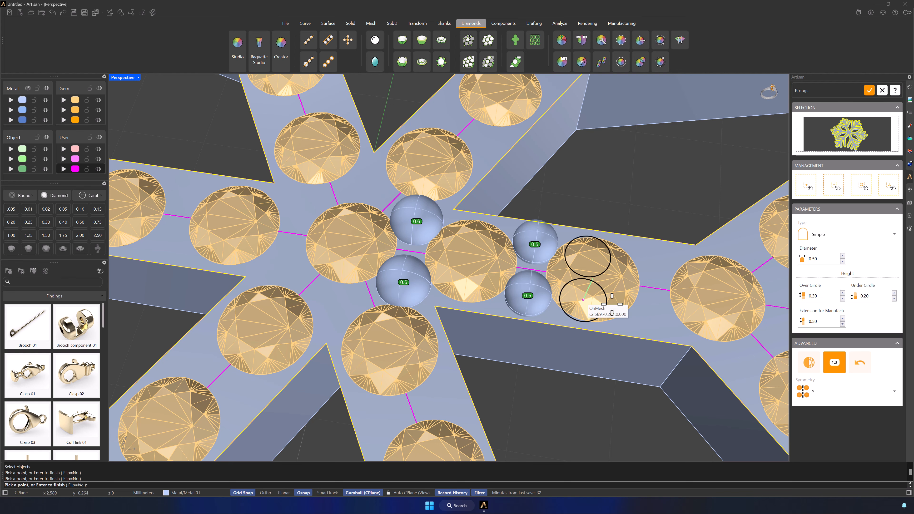
pyautogui.click(651, 312)
pyautogui.moveTo(652, 312); pyautogui.dragTo(526, 171, button='right')
pyautogui.click(498, 193)
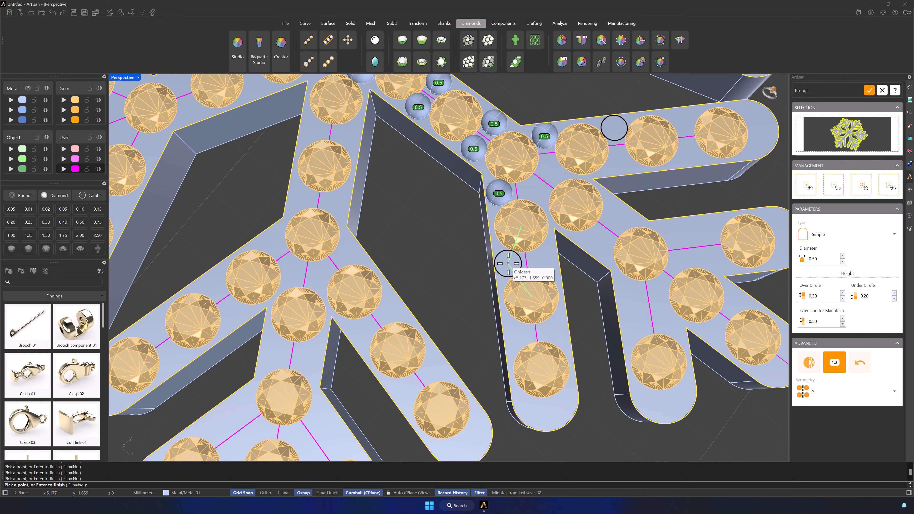
pyautogui.click(509, 264)
pyautogui.click(518, 336)
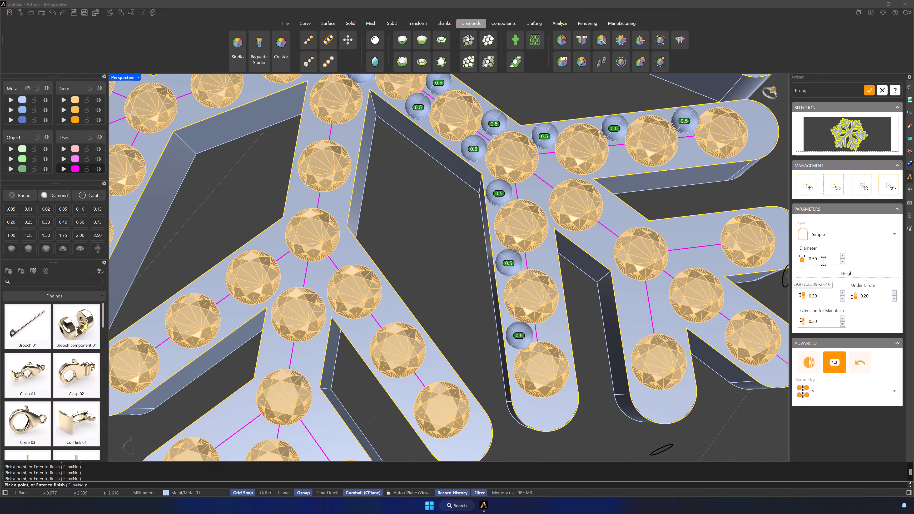
# Set the prong diameter to 0.60 and place prongs at the tips of the first side branches and of the X-axis arm.
pyautogui.click(842, 256)
pyautogui.keyDown('shift'); pyautogui.moveTo(607, 269); pyautogui.dragTo(579, 181, button='right'); pyautogui.keyUp('shift')
pyautogui.click(518, 317)
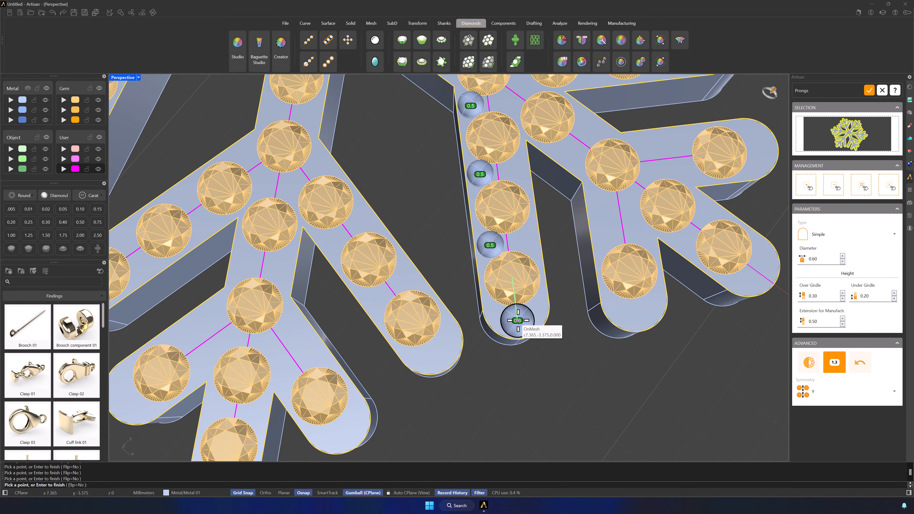
pyautogui.click(760, 272)
pyautogui.moveTo(753, 275); pyautogui.dragTo(591, 408, button='right')
# Set the prong diameter to 0.50 and place mirrored prongs between the gems on the opposite edge of the first side branches.
pyautogui.click(842, 261)
pyautogui.scroll(5, 453, 324)
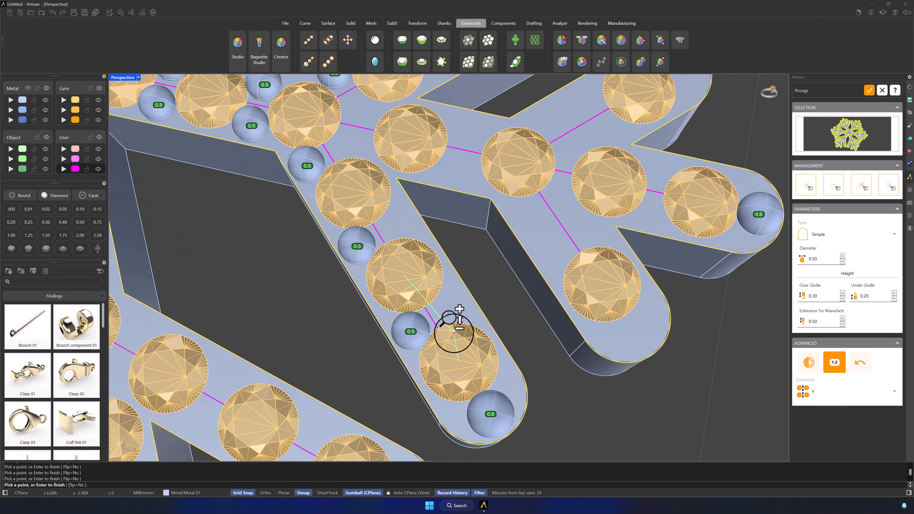
pyautogui.click(455, 294)
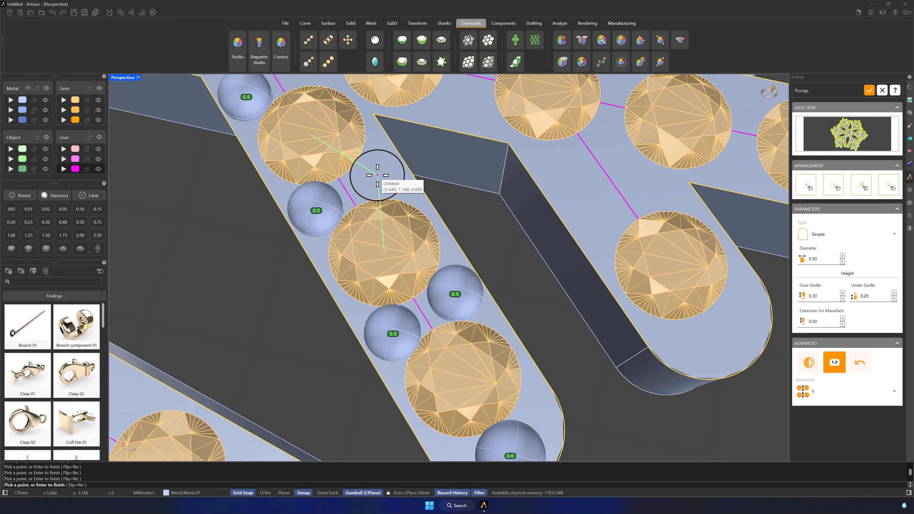
pyautogui.keyDown('shift'); pyautogui.moveTo(484, 160); pyautogui.dragTo(474, 284, button='right'); pyautogui.keyUp('shift')
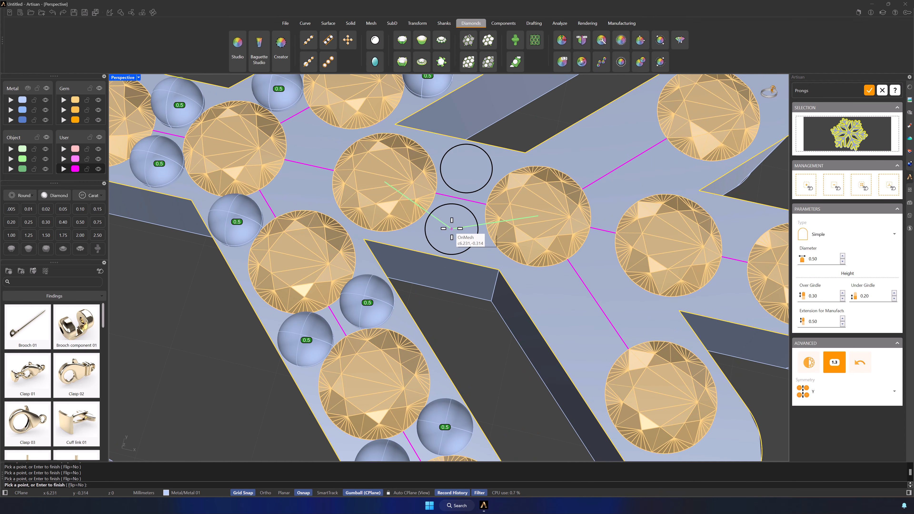
# Place mirrored 0.50 prongs between the gems of the arm's outer fork, including both edges of the short fork branches.
pyautogui.click(596, 268)
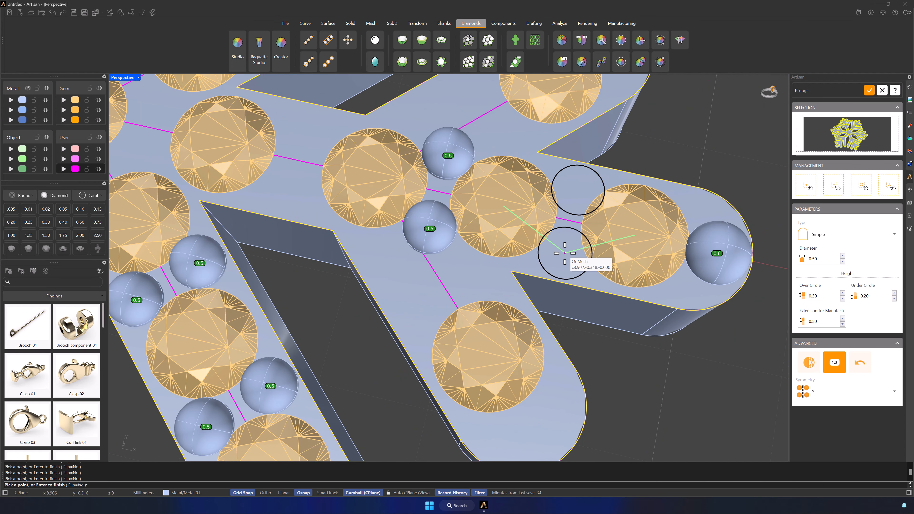
pyautogui.click(561, 254)
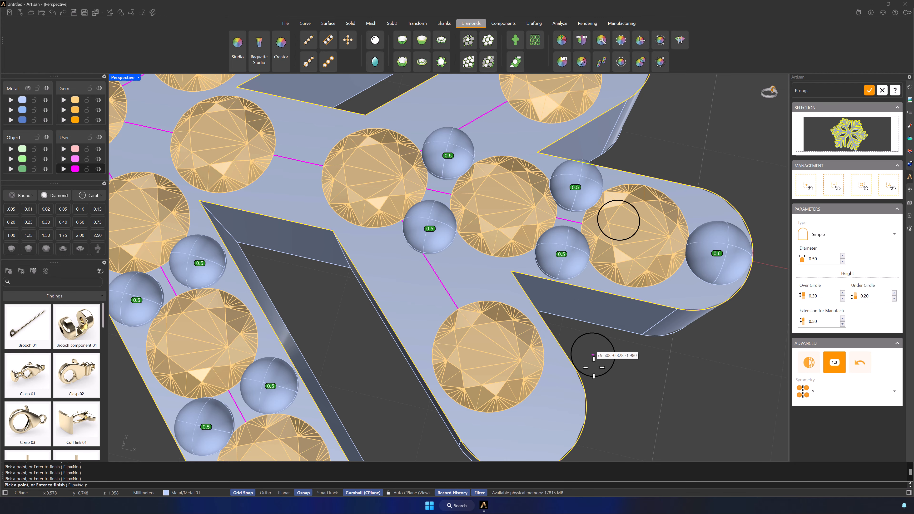
pyautogui.click(478, 277)
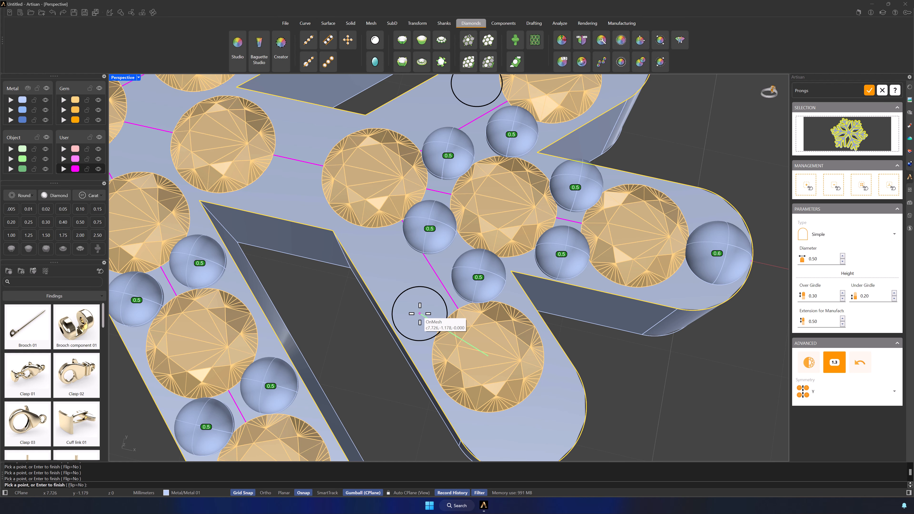
pyautogui.click(419, 313)
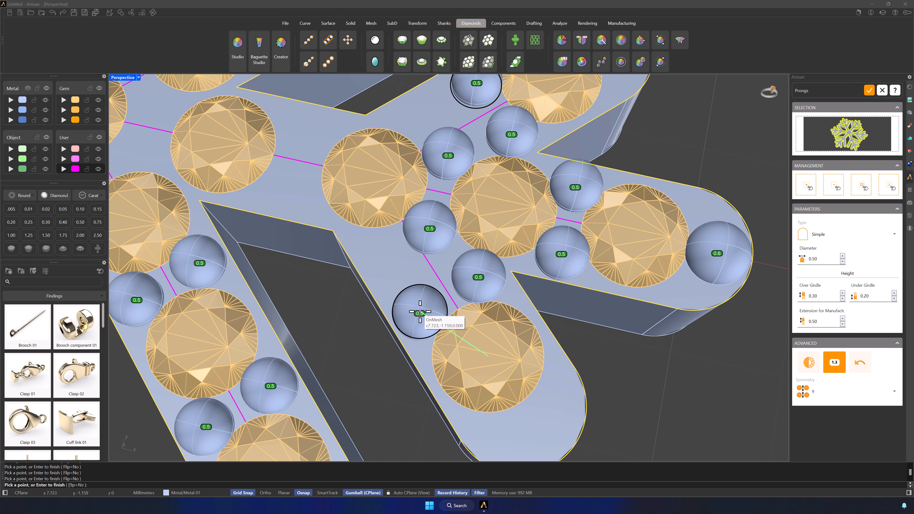
# Place mirrored 0.60 prongs at the short fork branch tips and 0.45 prongs beside the gem at the base of the outer fork.
pyautogui.click(841, 256)
pyautogui.keyDown('shift'); pyautogui.moveTo(626, 348); pyautogui.dragTo(614, 280, button='right'); pyautogui.keyUp('shift')
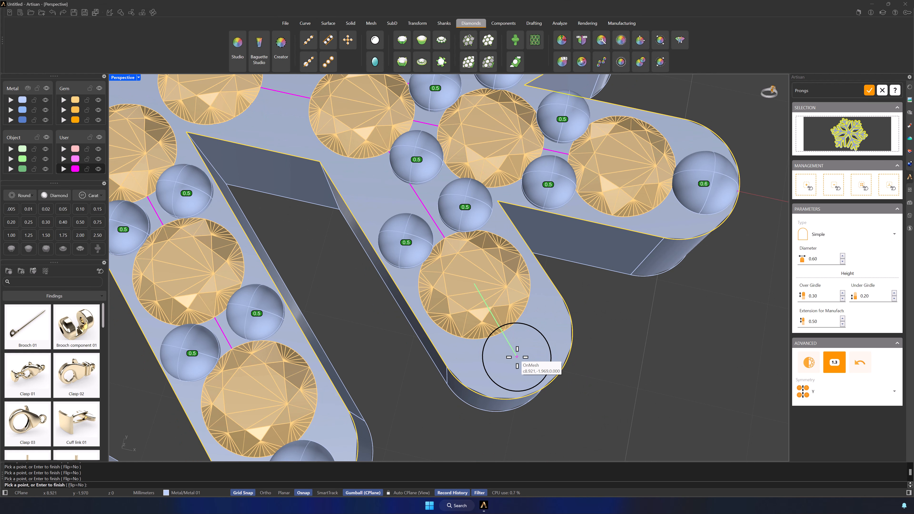
pyautogui.click(524, 362)
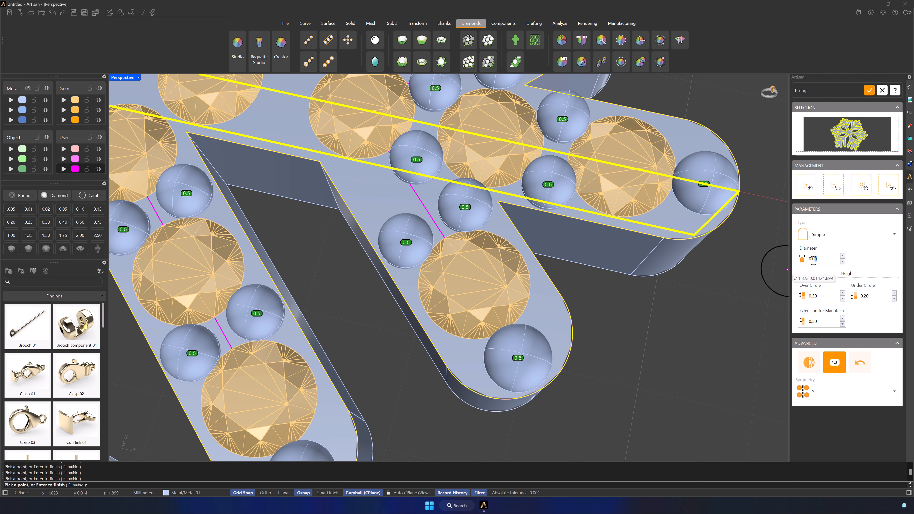
pyautogui.scroll(-3, 363, 190)
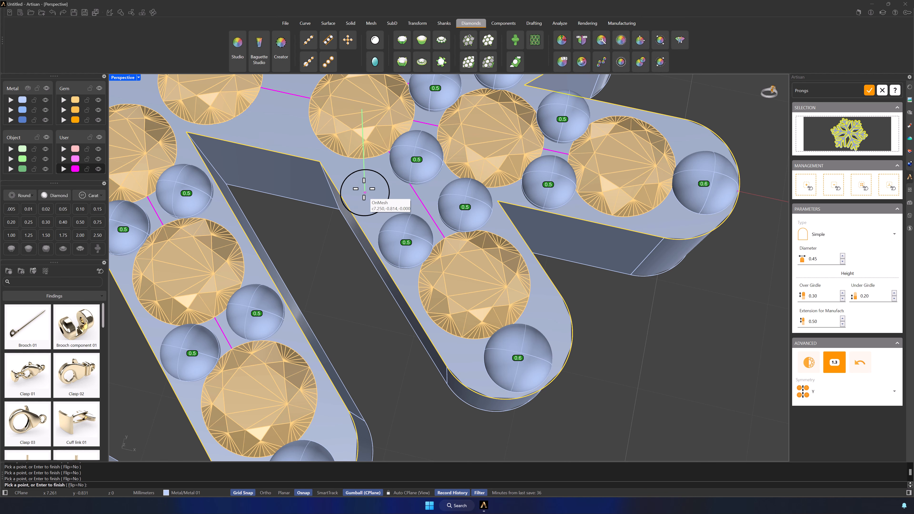
pyautogui.click(363, 180)
# Set the prong diameter to 0.40 and place prongs around the gem between the two forks, including a single one on the arm's centre line.
pyautogui.keyDown('shift'); pyautogui.moveTo(363, 179); pyautogui.dragTo(509, 313, button='right'); pyautogui.keyUp('shift')
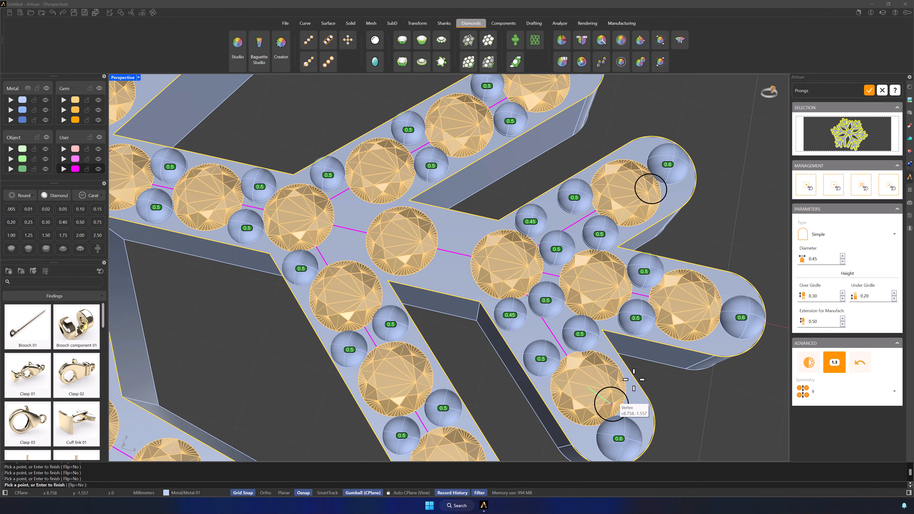
pyautogui.press('BackSpace')
pyautogui.write('0')
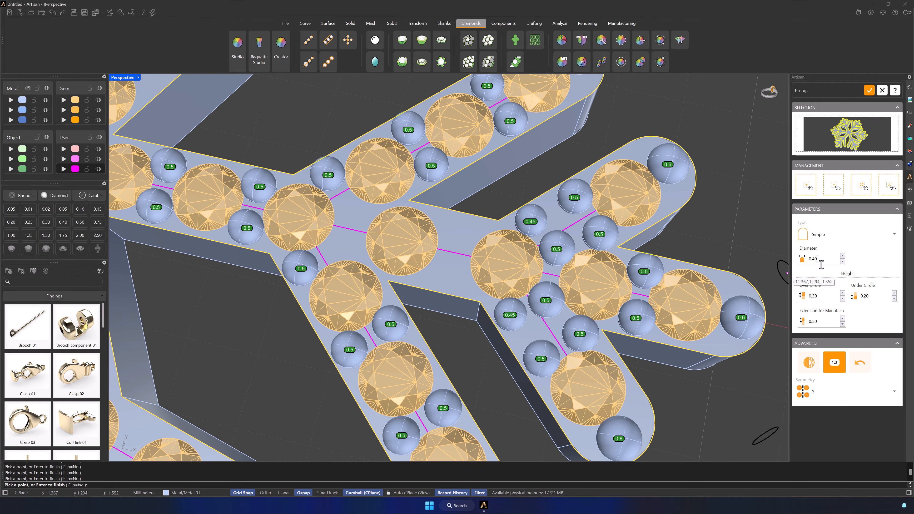
pyautogui.click(331, 250)
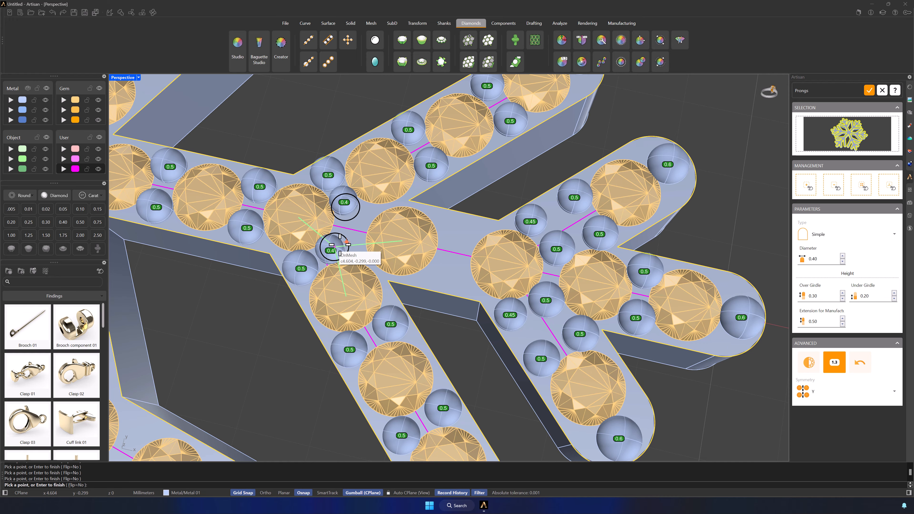
pyautogui.click(355, 248)
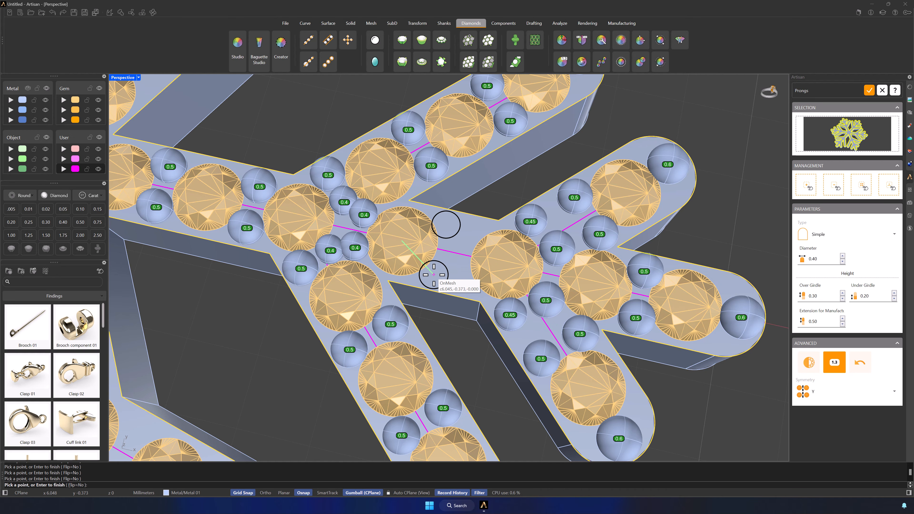
pyautogui.click(433, 274)
pyautogui.click(462, 281)
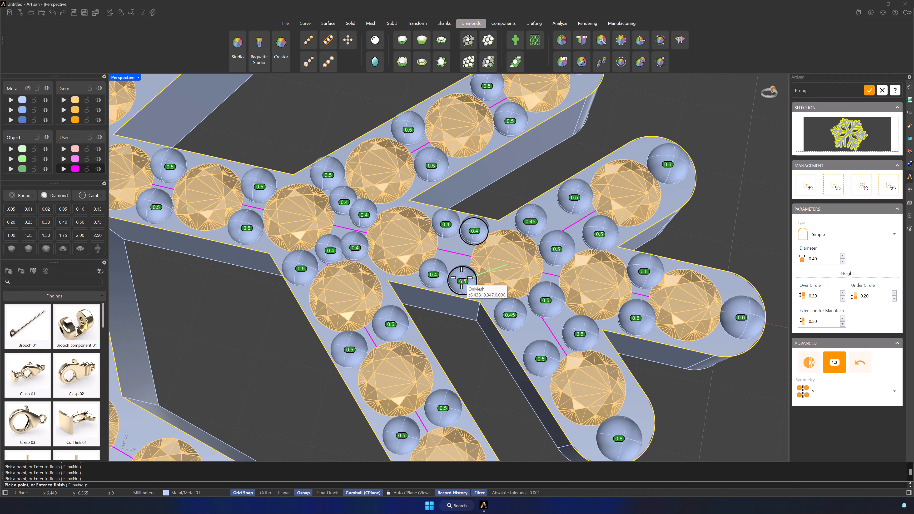
pyautogui.click(454, 252)
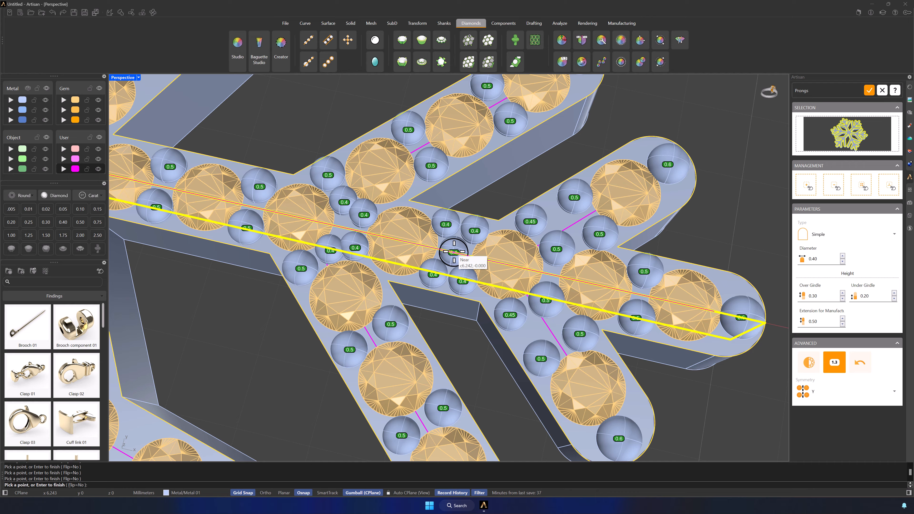
# Finish placing prongs on the X-axis arm, make Metal 03 the active layer and generate the prongs.
pyautogui.scroll(-6, 497, 291)
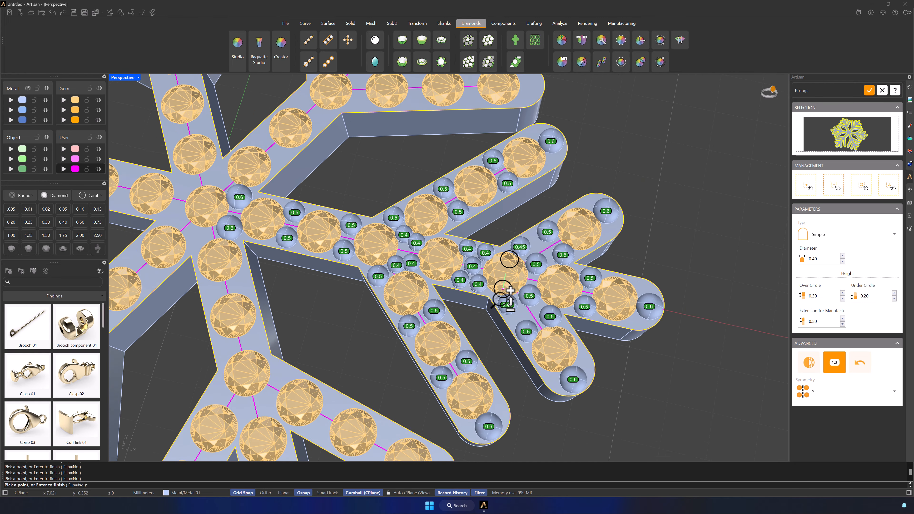
pyautogui.scroll(-1, 503, 304)
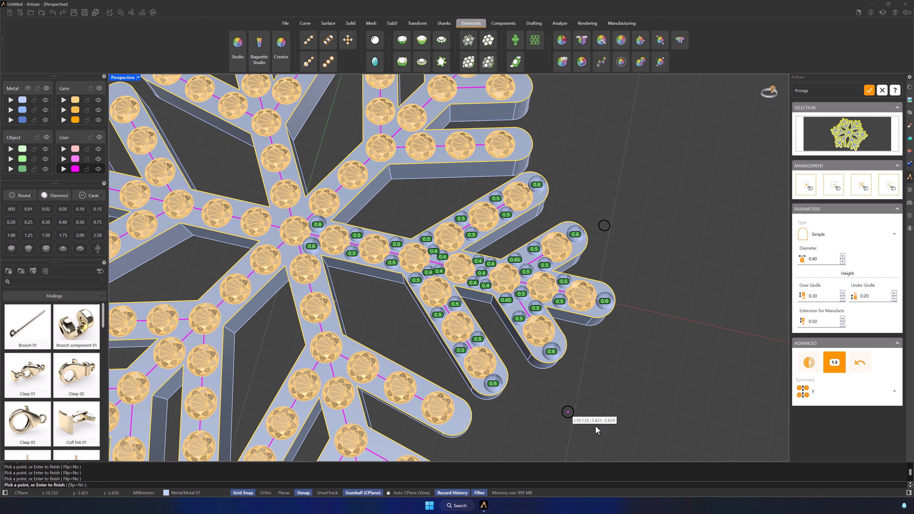
pyautogui.keyDown('shift'); pyautogui.moveTo(543, 312); pyautogui.dragTo(617, 339, button='right'); pyautogui.keyUp('shift')
pyautogui.scroll(-5, 617, 335)
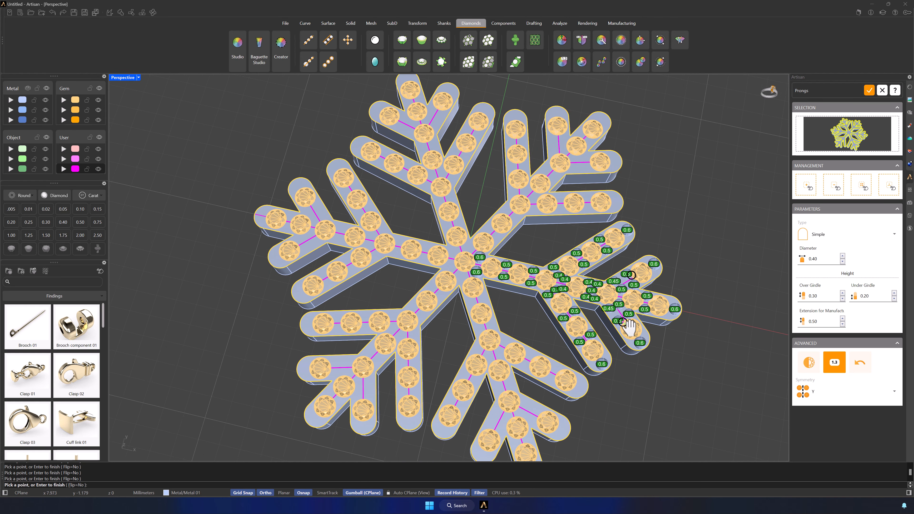
pyautogui.keyDown('shift'); pyautogui.moveTo(642, 320); pyautogui.dragTo(633, 319, button='right'); pyautogui.keyUp('shift')
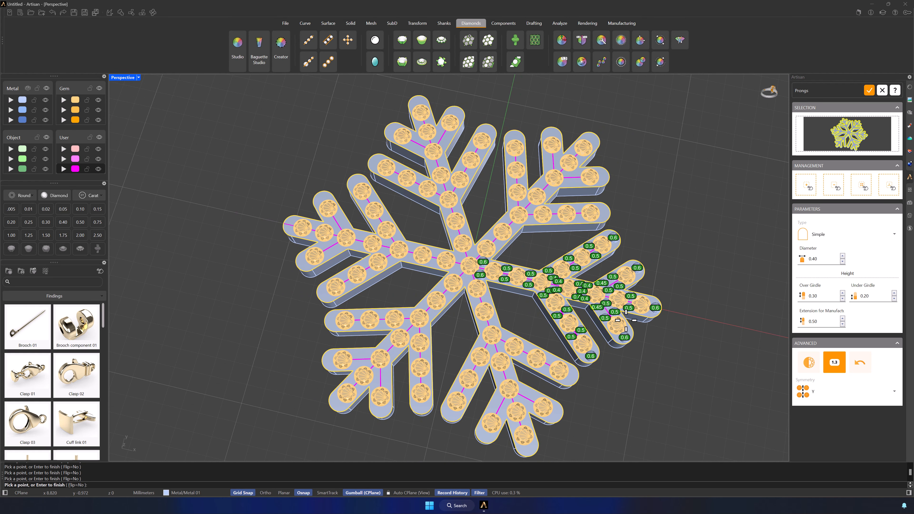
pyautogui.rightClick(625, 321)
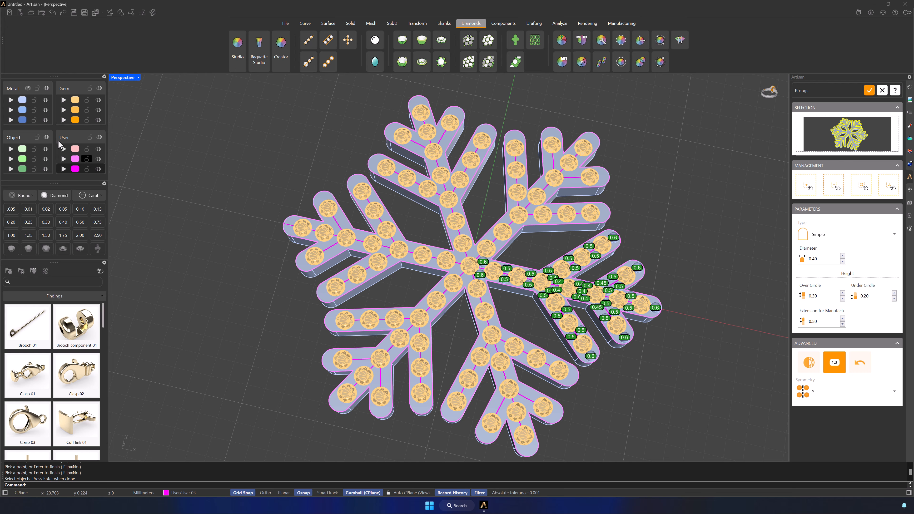
pyautogui.click(22, 119)
pyautogui.click(868, 91)
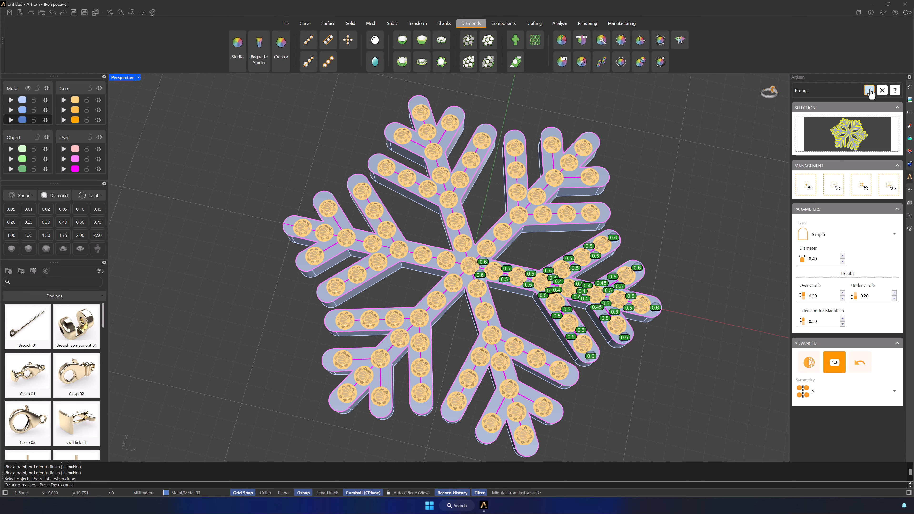
# Polar-array the arm's prongs around the snowflake's centre with 6 copies over 360 degrees in the Top orientation, deleting the original.
pyautogui.click(613, 239)
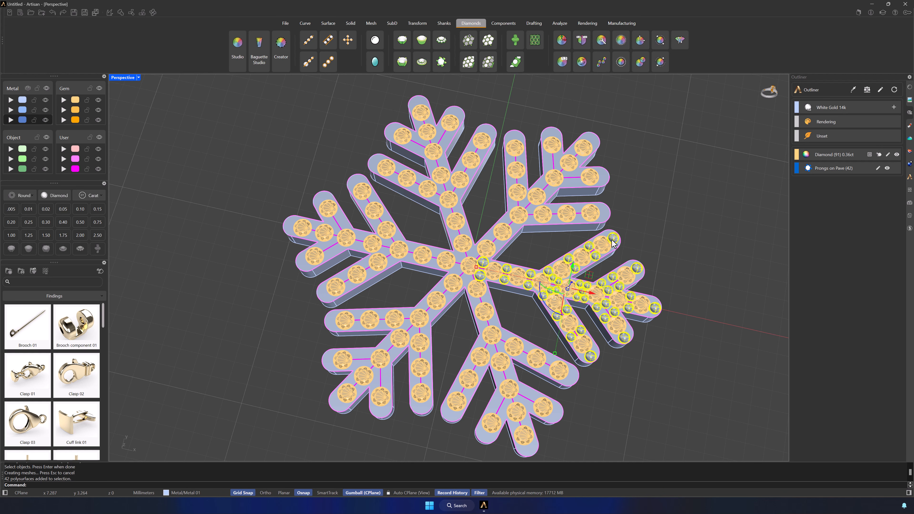
pyautogui.click(416, 23)
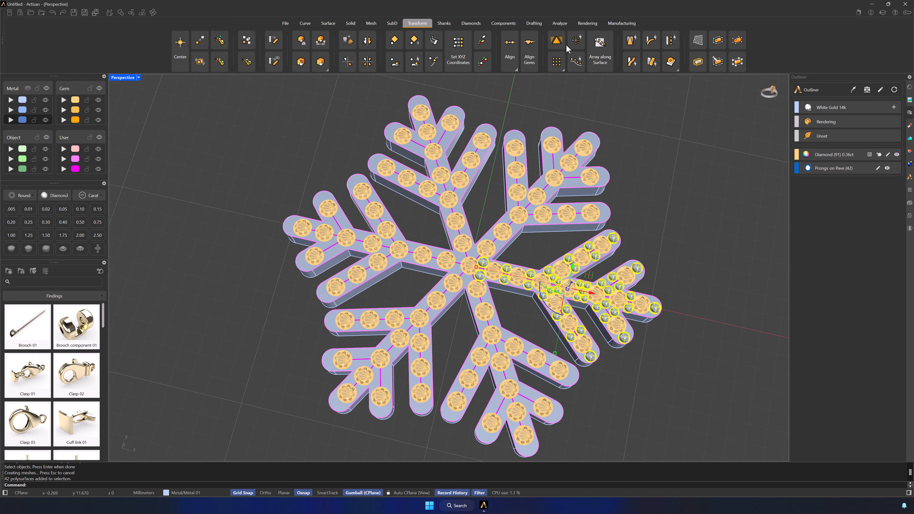
pyautogui.click(576, 42)
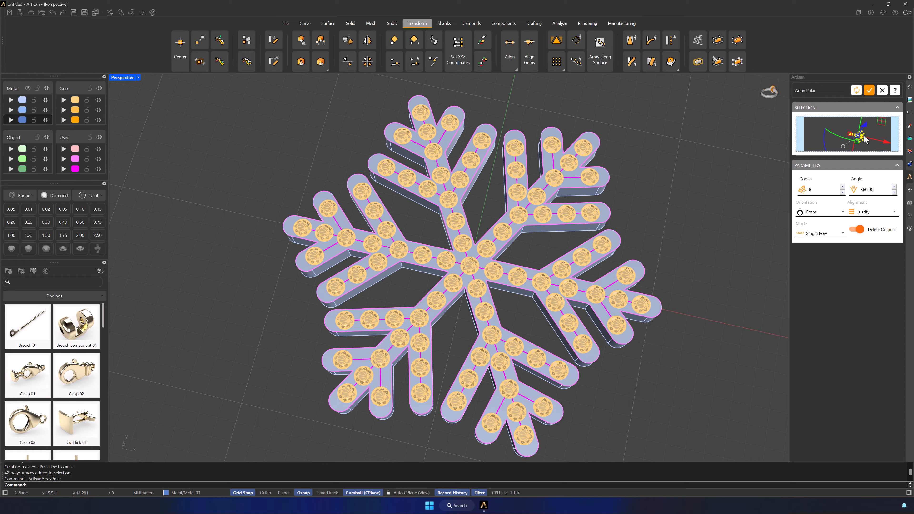
pyautogui.click(823, 212)
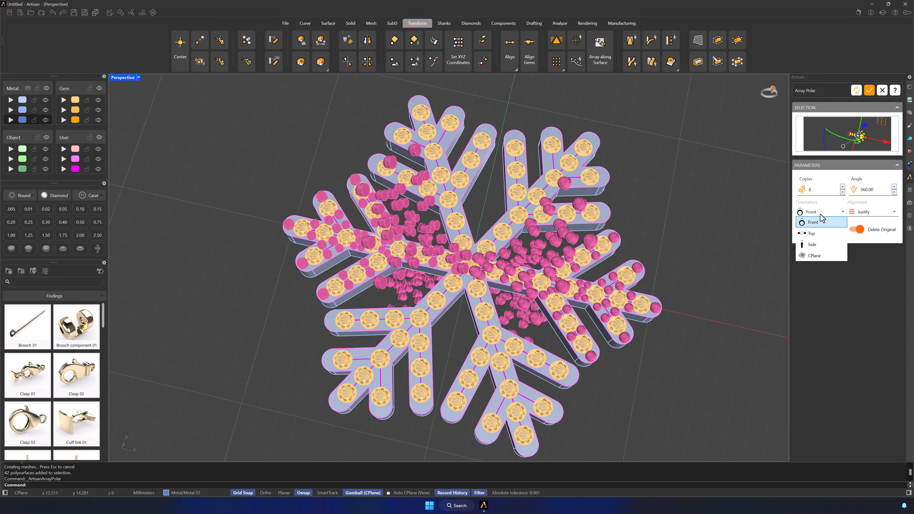
pyautogui.click(816, 235)
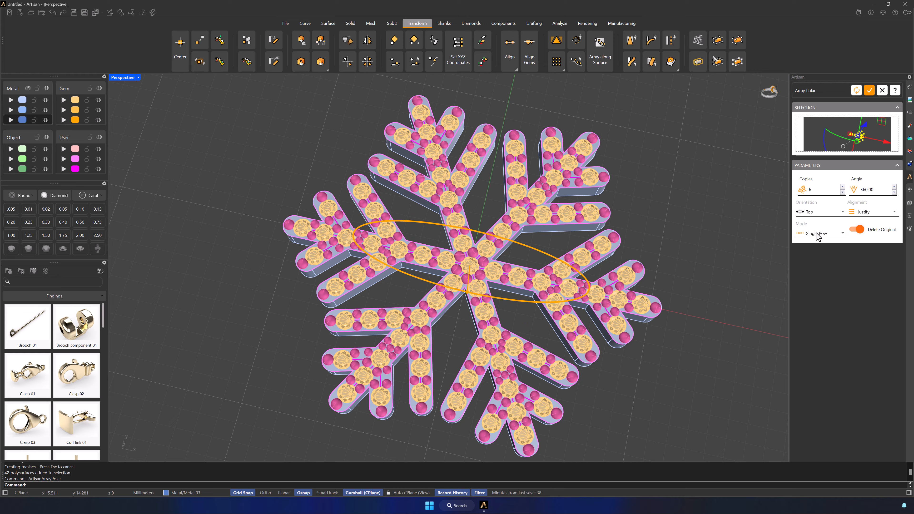
pyautogui.click(869, 91)
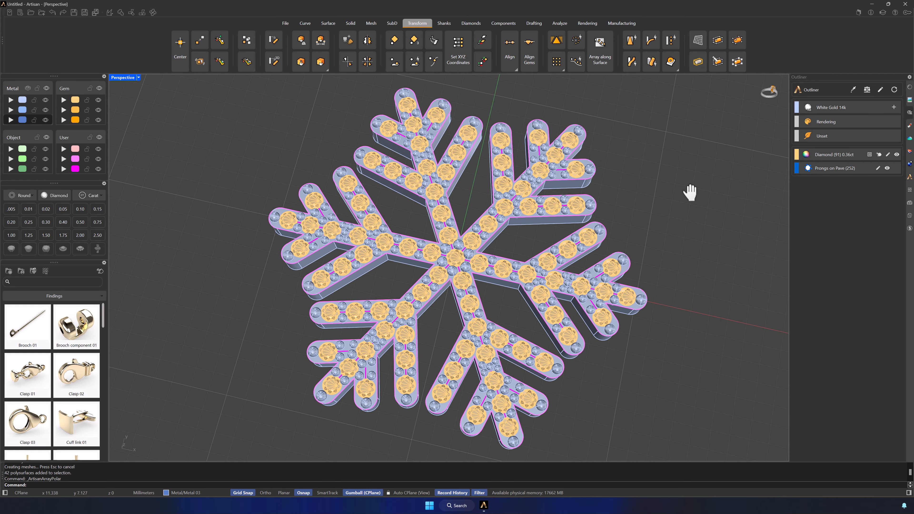
# Create cutters for all the gems using the drill-less preset with 100% top size, 40% crown height and 80% bottom size.
pyautogui.click(470, 23)
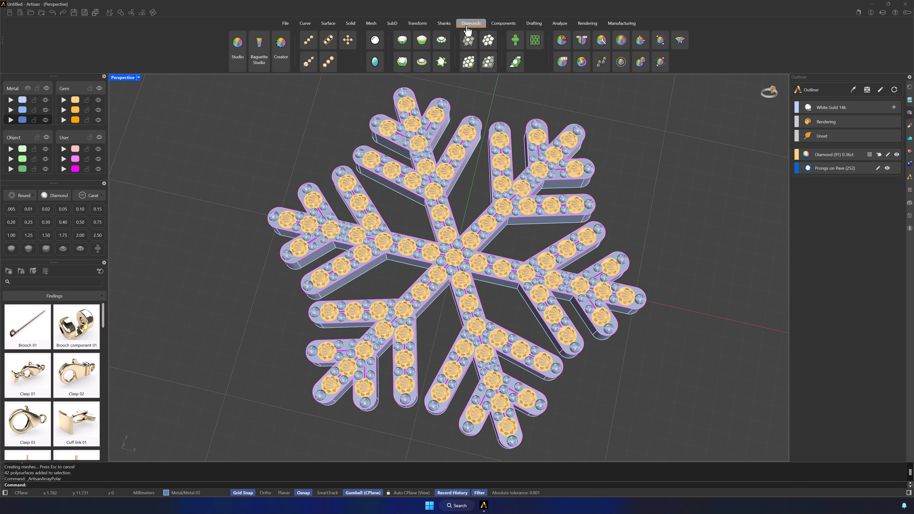
pyautogui.click(515, 40)
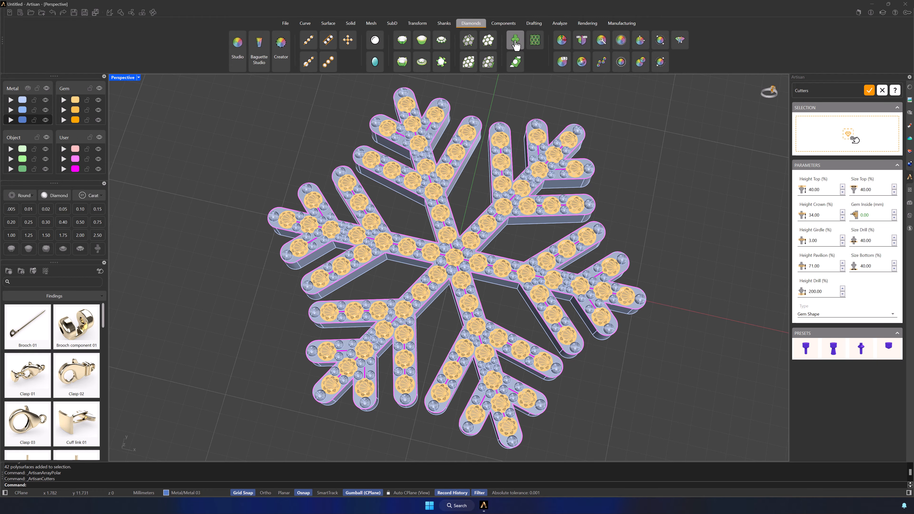
pyautogui.moveTo(215, 81)
pyautogui.mouseDown()
pyautogui.moveTo(685, 464)
pyautogui.moveTo(695, 461)
pyautogui.mouseUp()
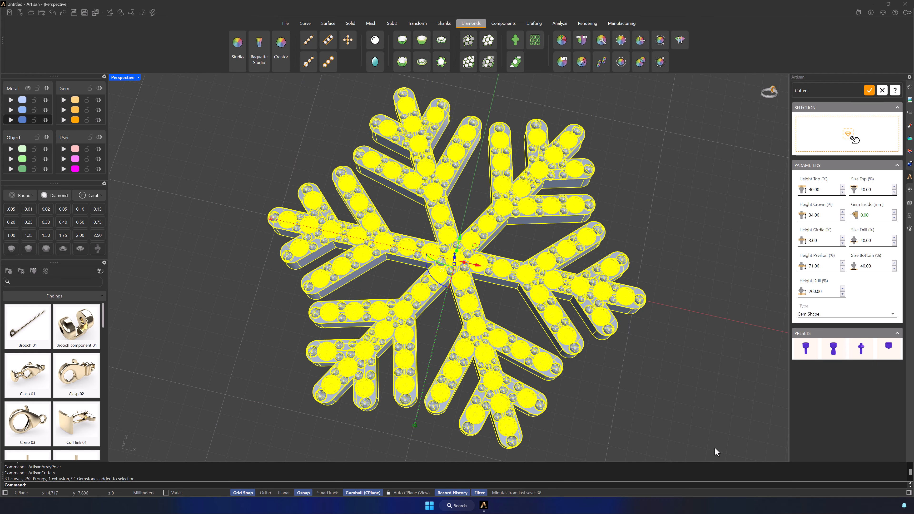
pyautogui.click(832, 153)
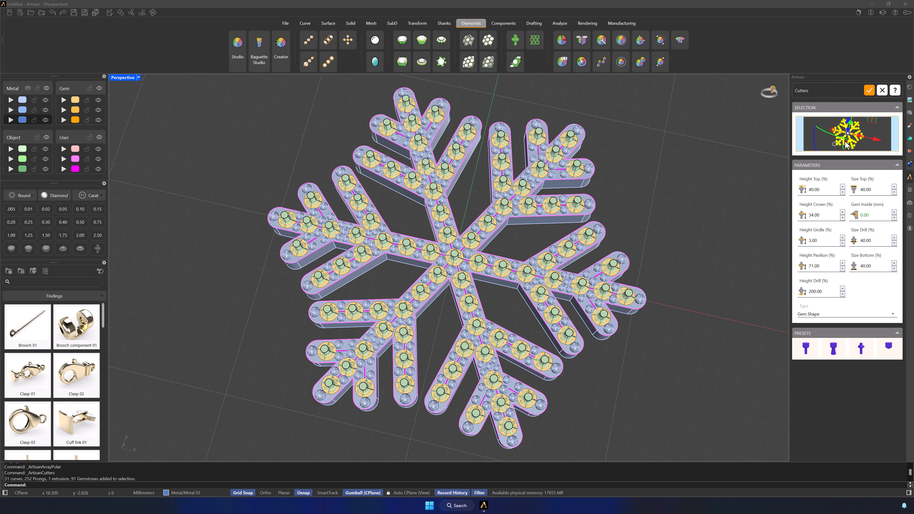
pyautogui.click(889, 348)
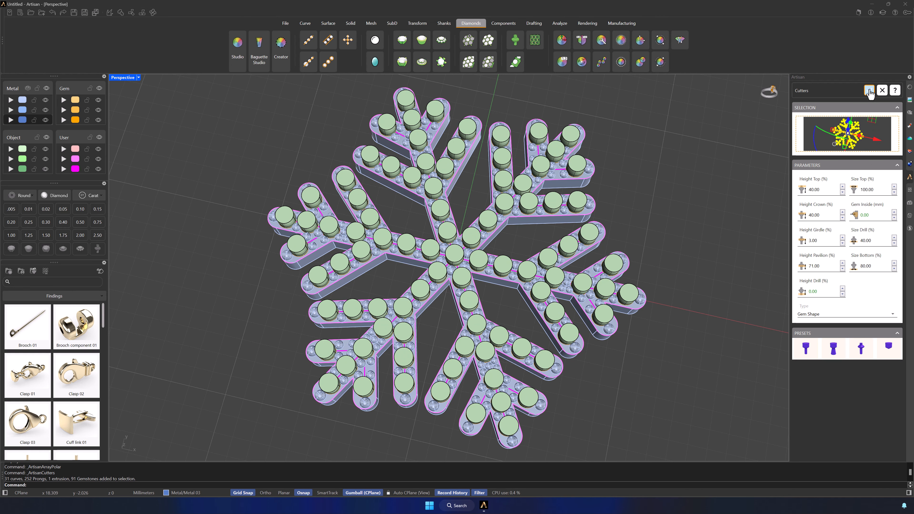
pyautogui.click(869, 92)
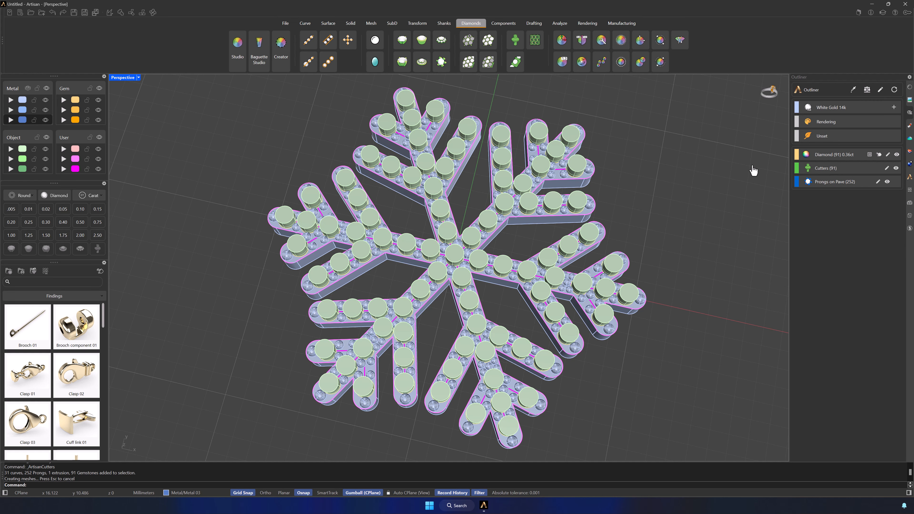
# Subtract all the gem cutters from the snowflake body and its prongs with a Boolean Difference.
pyautogui.moveTo(706, 292); pyautogui.dragTo(709, 292, button='right')
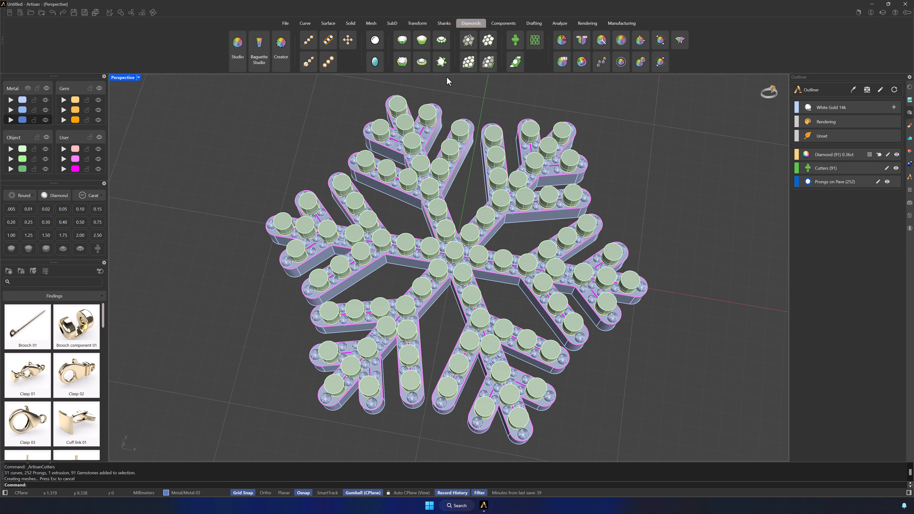
pyautogui.click(349, 23)
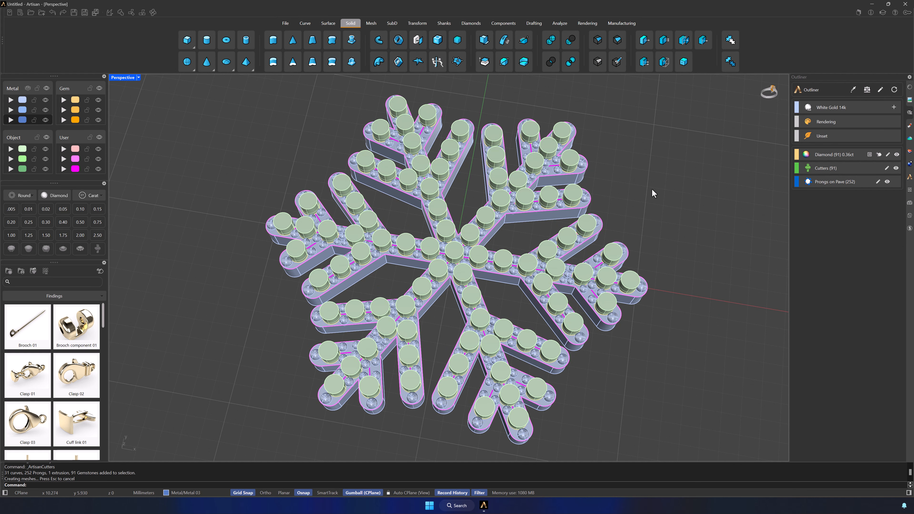
pyautogui.keyDown('shift'); pyautogui.moveTo(650, 189); pyautogui.dragTo(667, 185, button='right'); pyautogui.keyUp('shift')
pyautogui.click(559, 201)
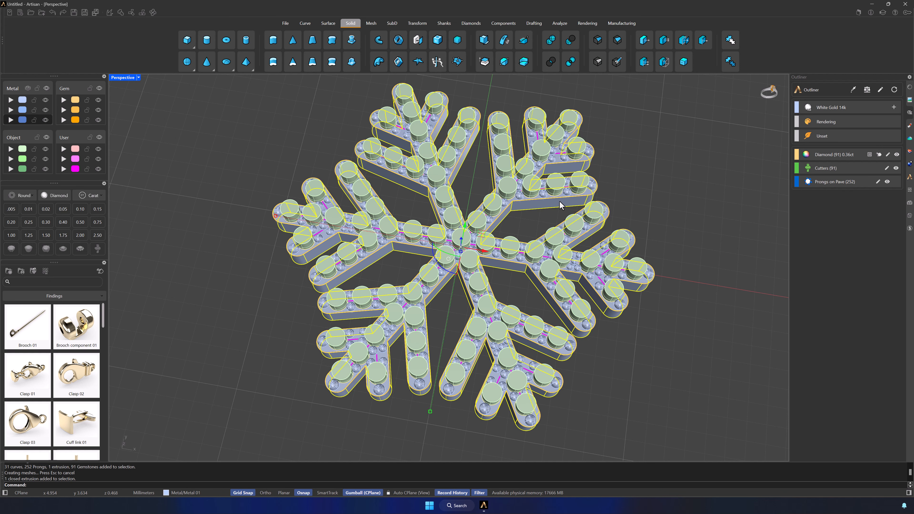
pyautogui.keyDown('shift'); pyautogui.click(543, 195); pyautogui.keyUp('shift')
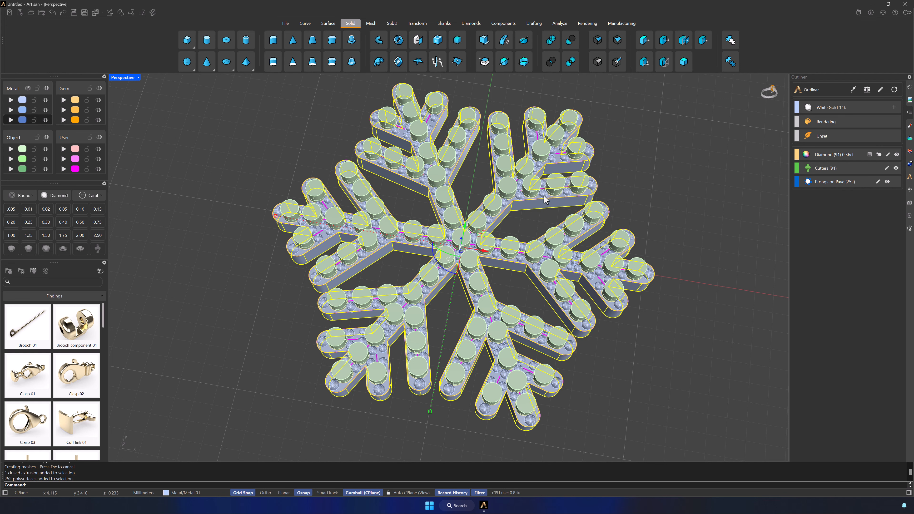
pyautogui.click(570, 40)
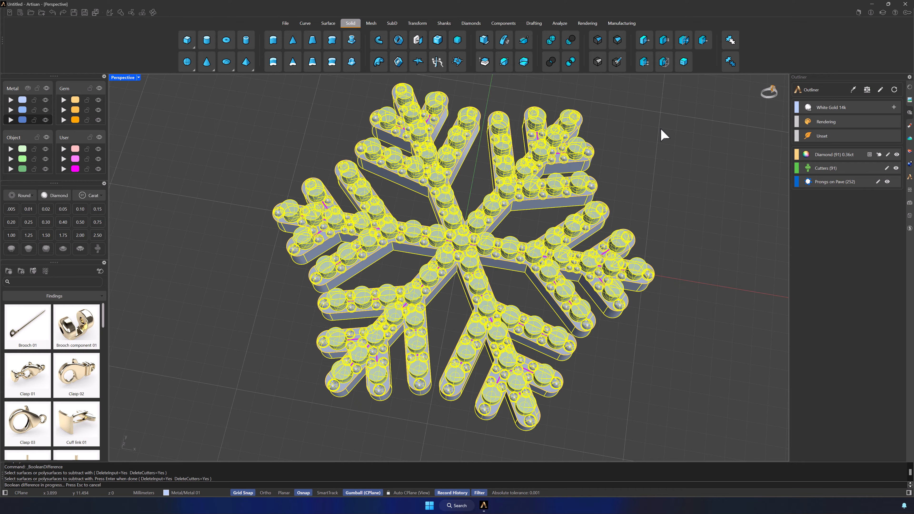
# Hide the gems briefly to check the cut seats, show them again and hide the User layers holding the construction curves.
pyautogui.click(99, 88)
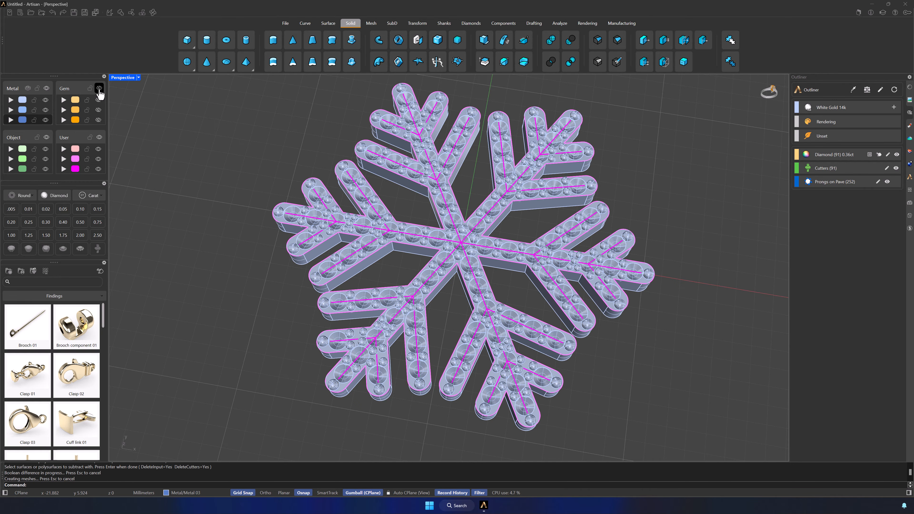
pyautogui.click(99, 88)
pyautogui.click(100, 137)
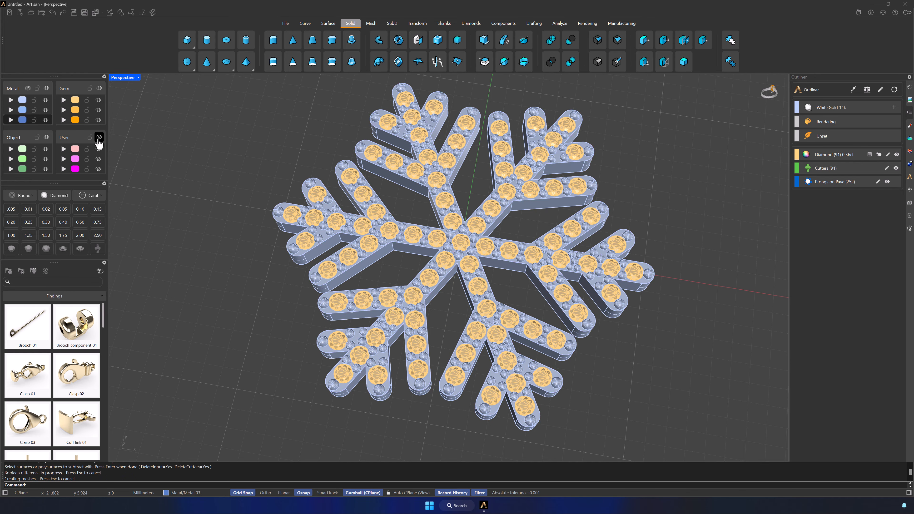